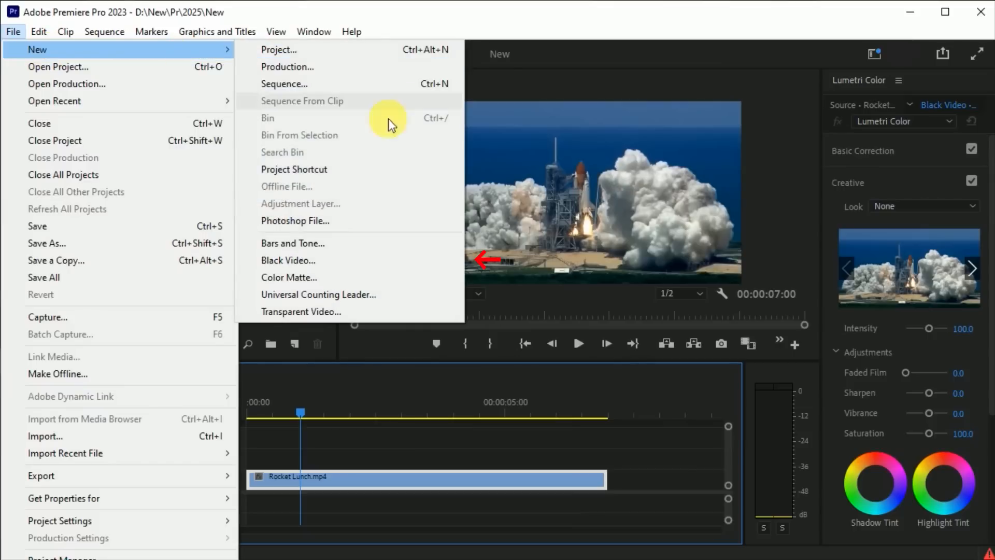
Step: Create a 1920 × 1080 black video at 24 fps with square pixels and name it "Count Dwon"
click(330, 265)
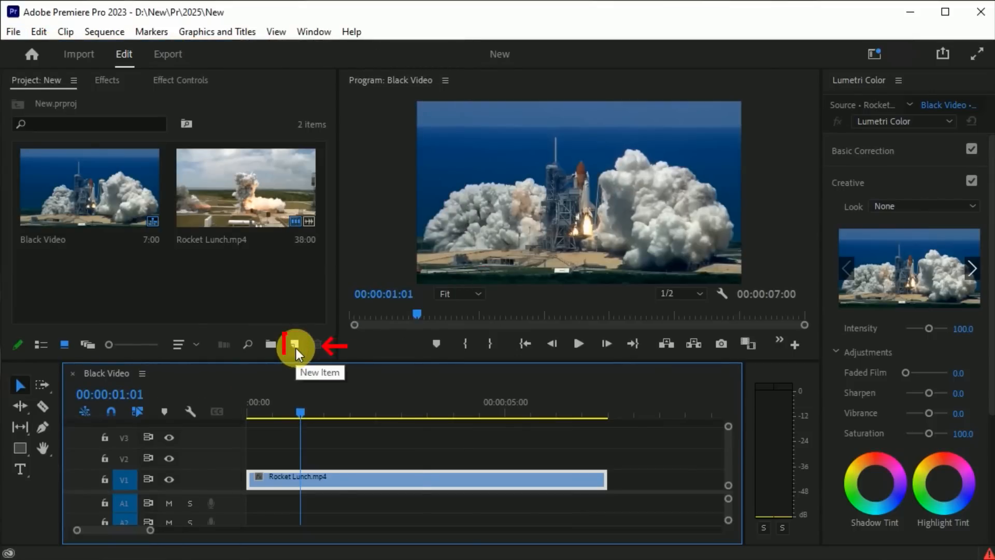
click(296, 349)
click(353, 448)
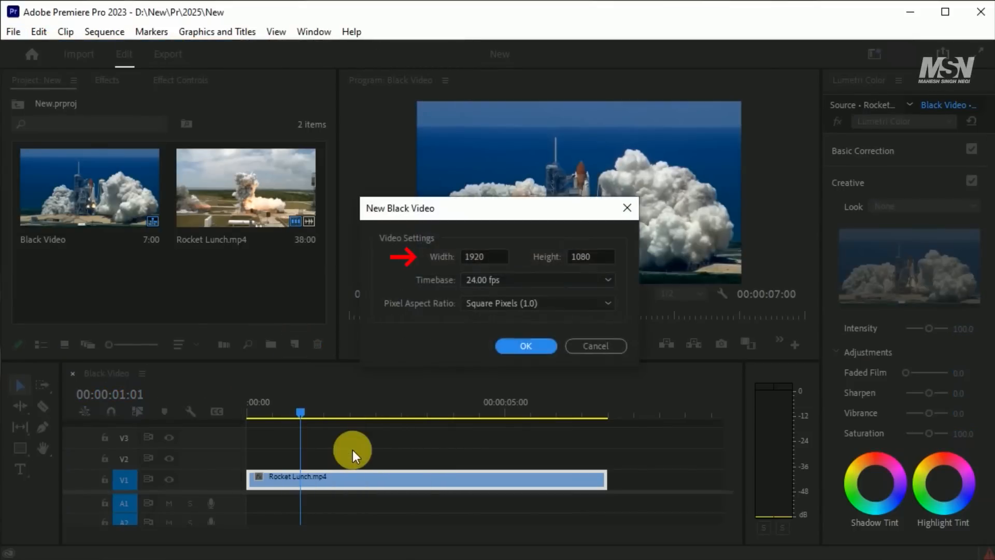
click(526, 345)
click(259, 211)
key(BackSpace)
text(Count Dwon)
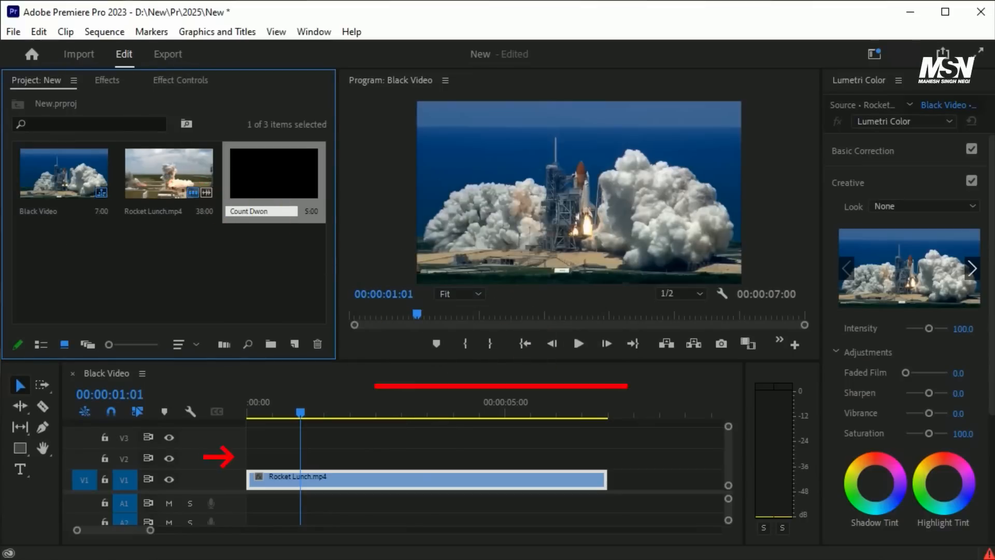
click(250, 248)
Step: Place the Count Dwon black video on track V2 at the sequence start, above Rocket Lunch.mp4, and select it
drag(257, 181, 255, 458)
drag(313, 414, 340, 413)
click(361, 458)
Step: Search the effects for "time" and apply the Timecode video effect to the Count Dwon clip
click(116, 93)
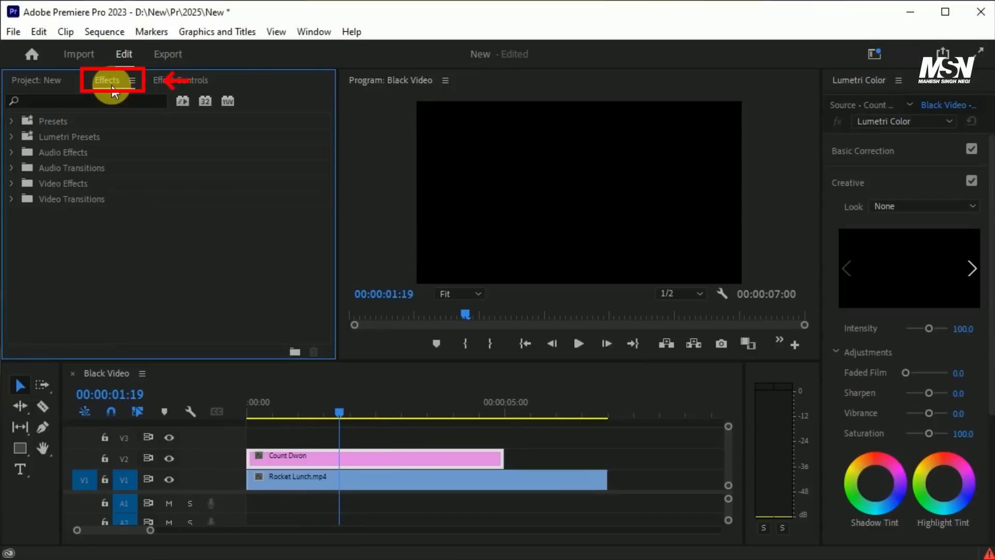
click(89, 101)
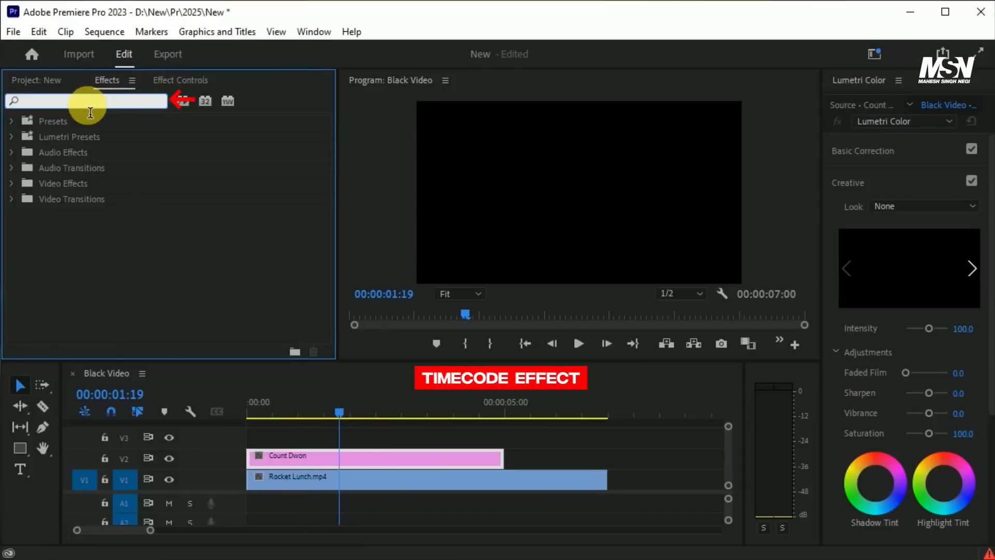
text(time)
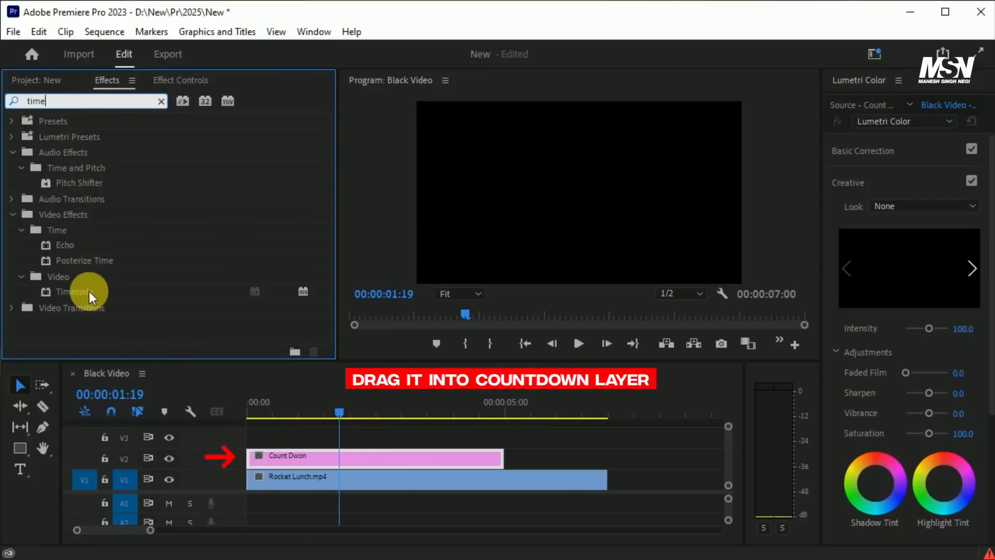
drag(86, 294, 334, 457)
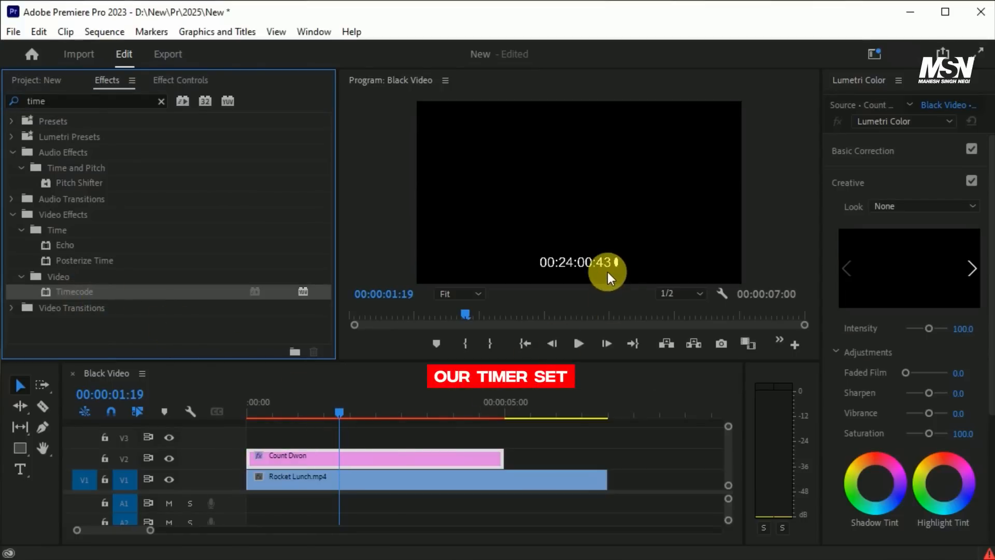
Step: Enlarge the Timecode effect on the Count Dwon clip to a size of 30.8 %
click(192, 83)
drag(327, 195, 327, 293)
drag(110, 199, 121, 199)
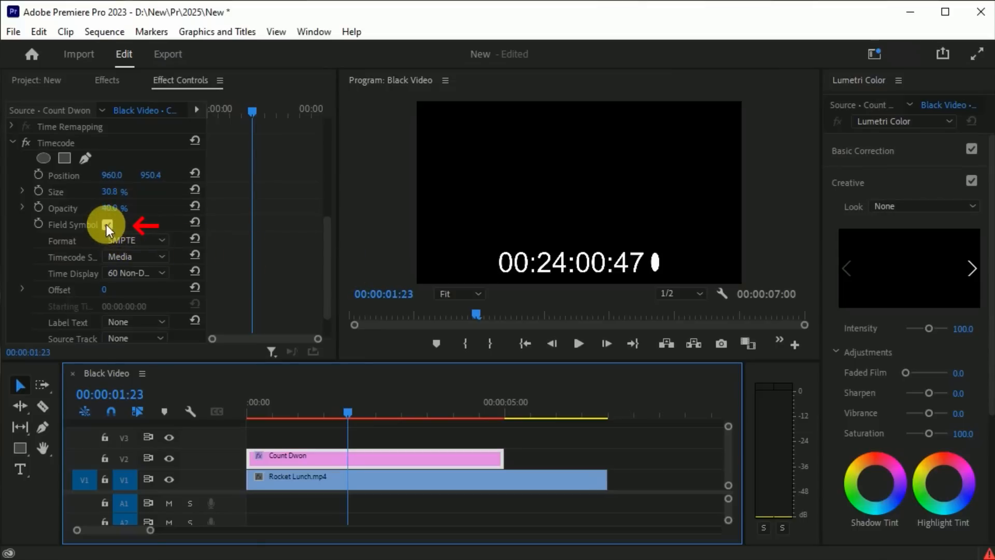
Step: Turn off the Timecode effect's Field Symbol and set its timecode source to Generate
click(107, 225)
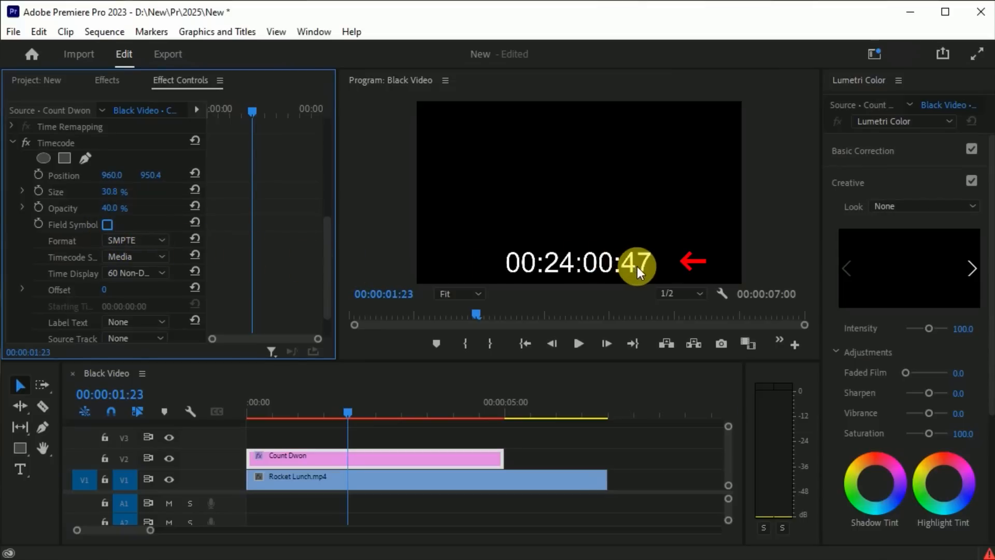
click(144, 257)
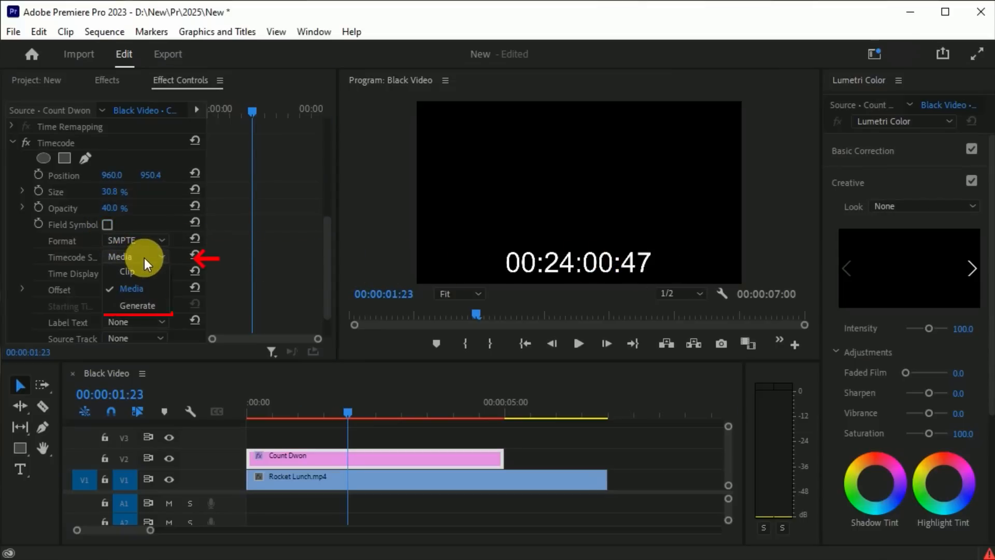
click(145, 307)
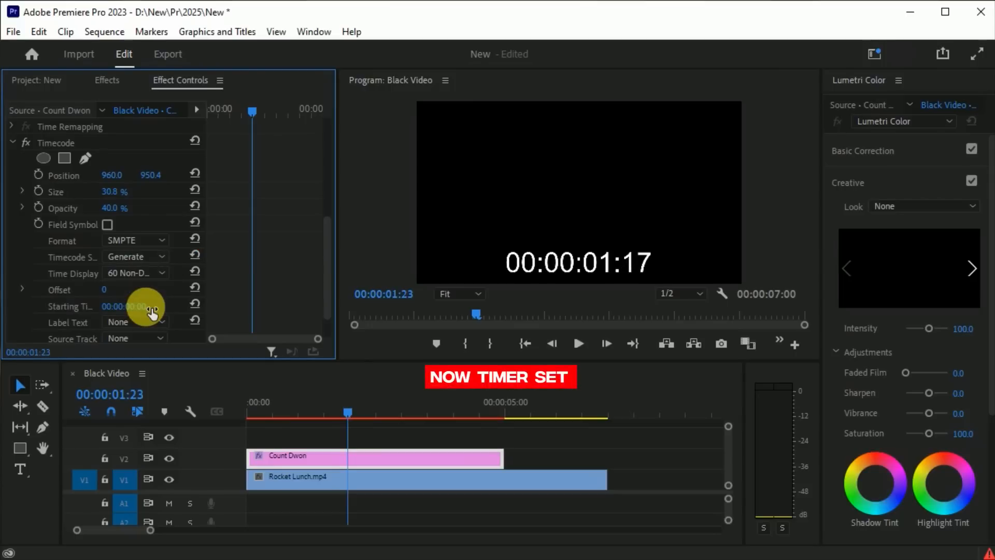
Step: Set the Count Dwon clip's opacity blend mode to Screen
scroll(144, 291, up, 3)
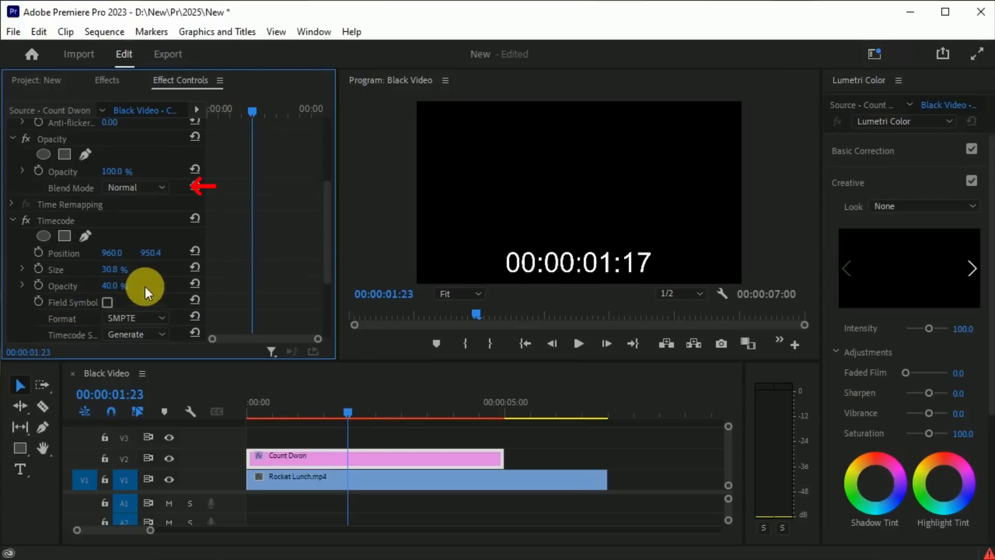
click(150, 187)
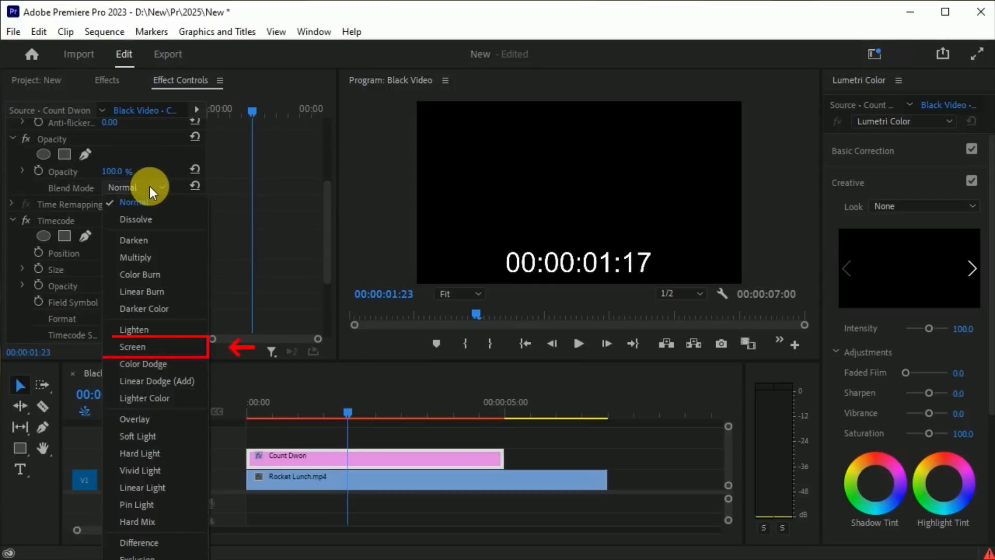
click(139, 346)
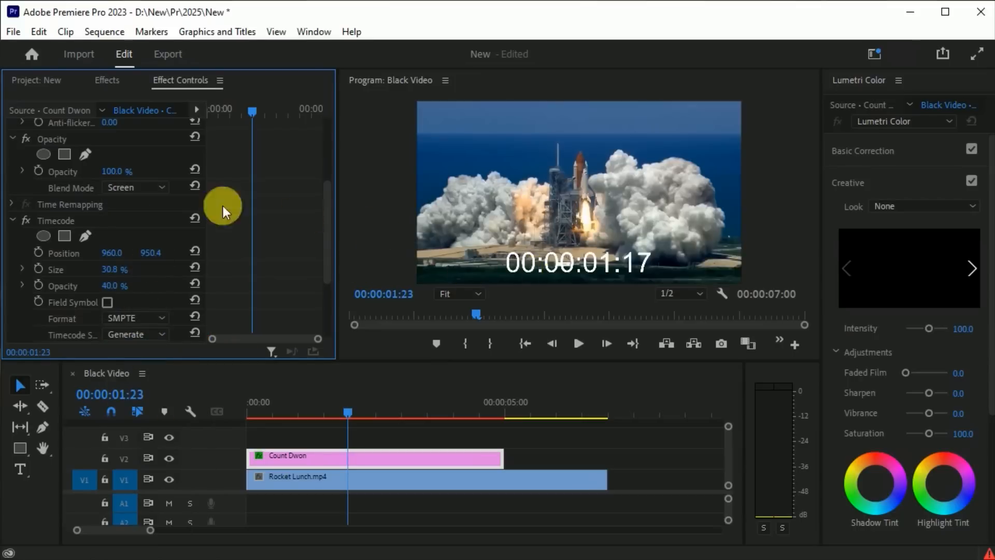
Step: Set the Count Dwon clip's vertical motion position to 490 and the Timecode size to 36.8 %
drag(327, 233, 333, 156)
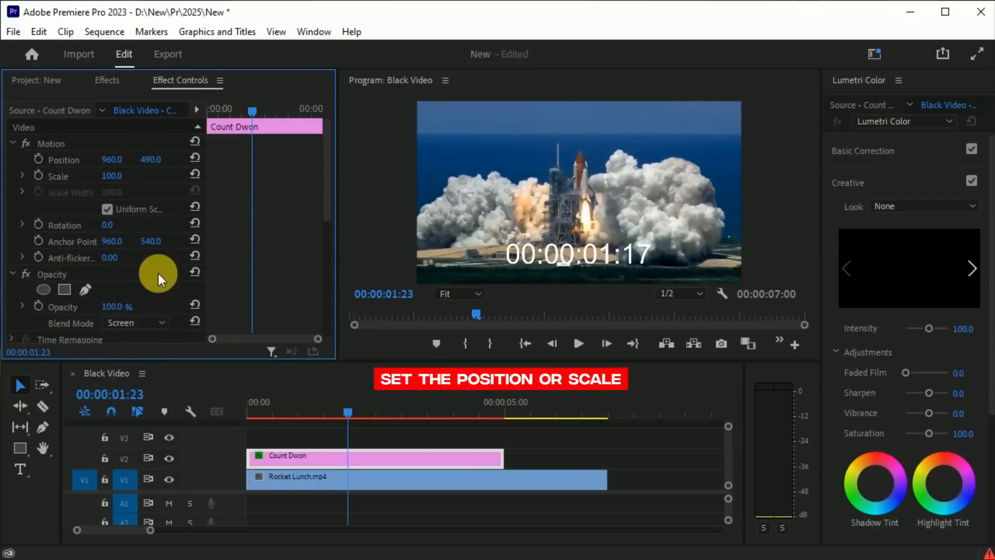
scroll(158, 273, down, 5)
drag(111, 264, 130, 267)
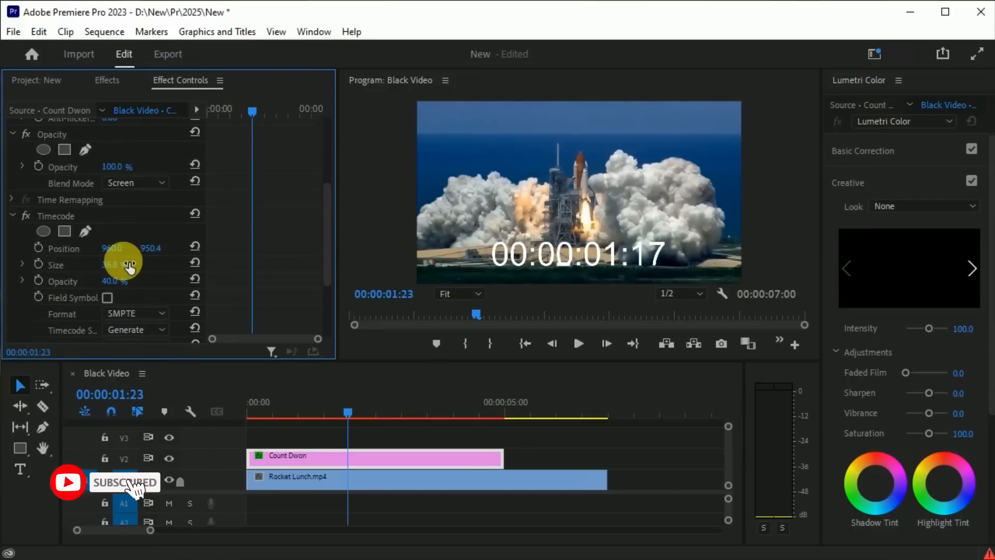
Step: Play the sequence from its beginning to preview the timer over the rocket footage
drag(341, 412, 242, 425)
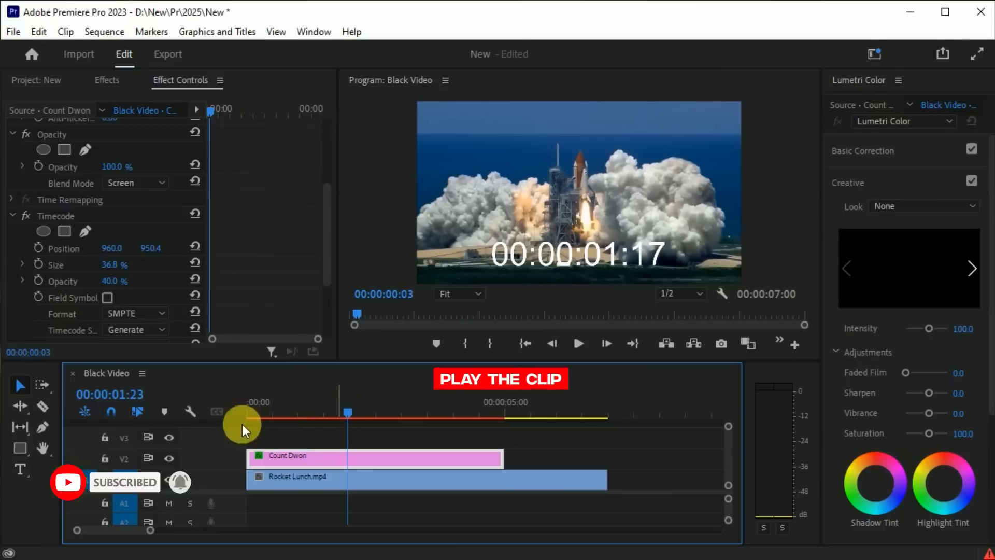
key(space)
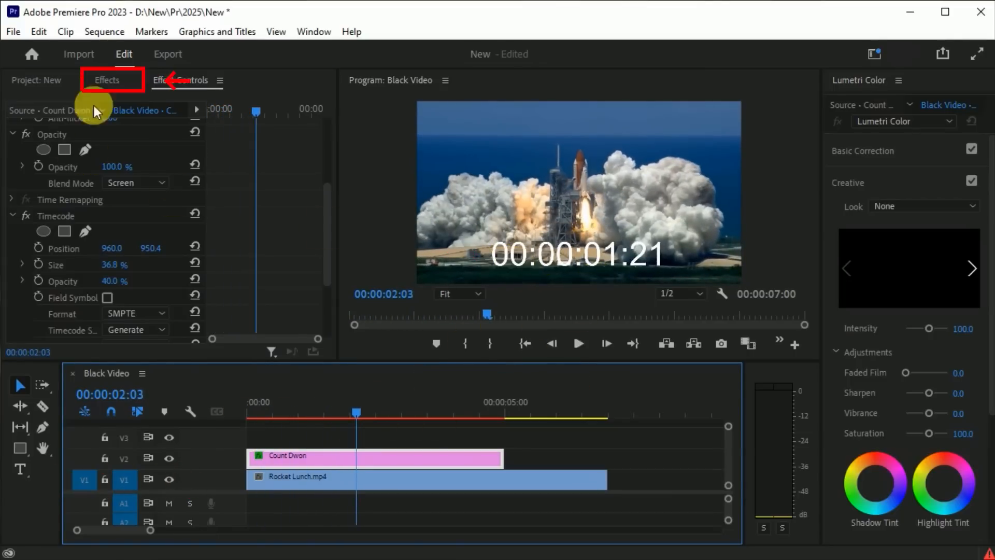
Step: Search the effects for "crop" and apply the Crop effect to the Count Dwon clip
click(110, 83)
click(18, 104)
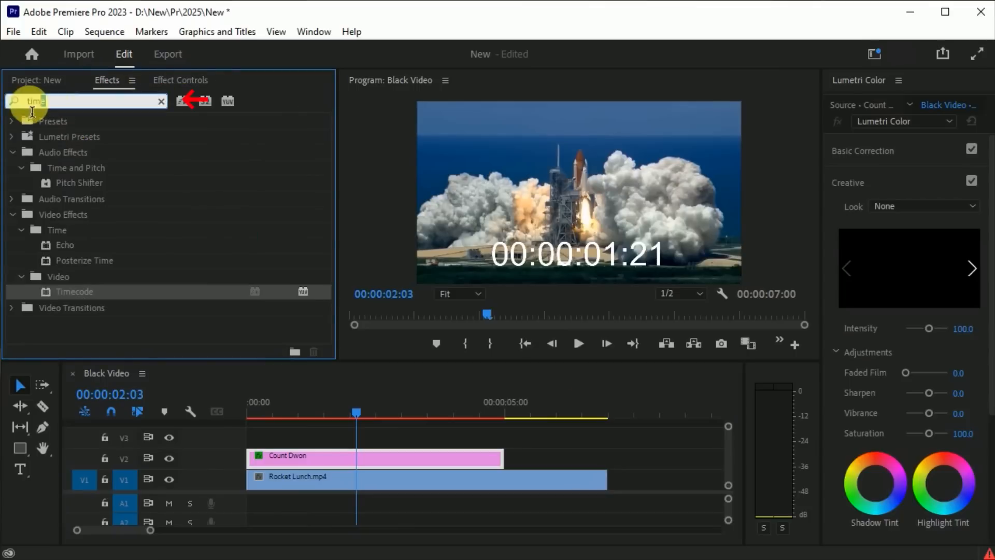
text(crop)
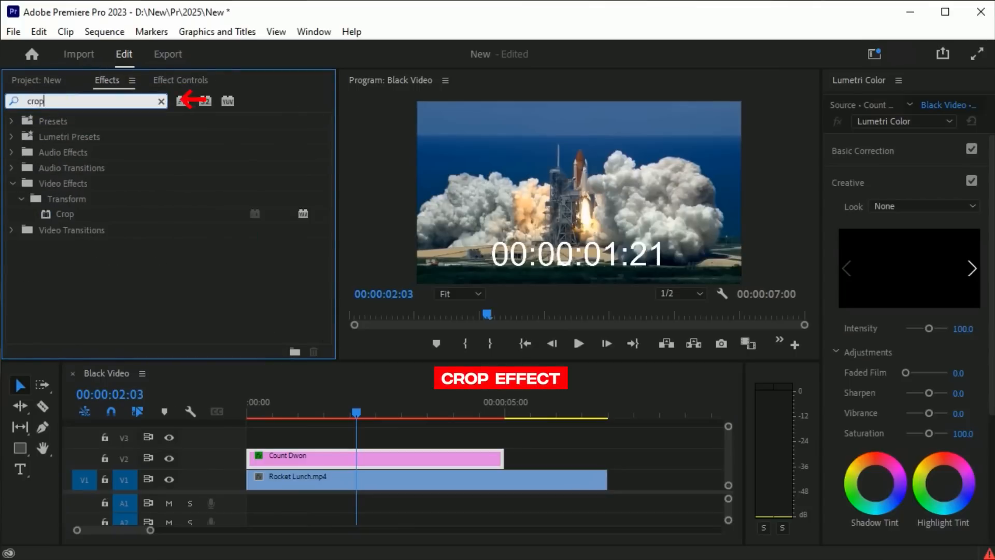
drag(57, 214, 335, 459)
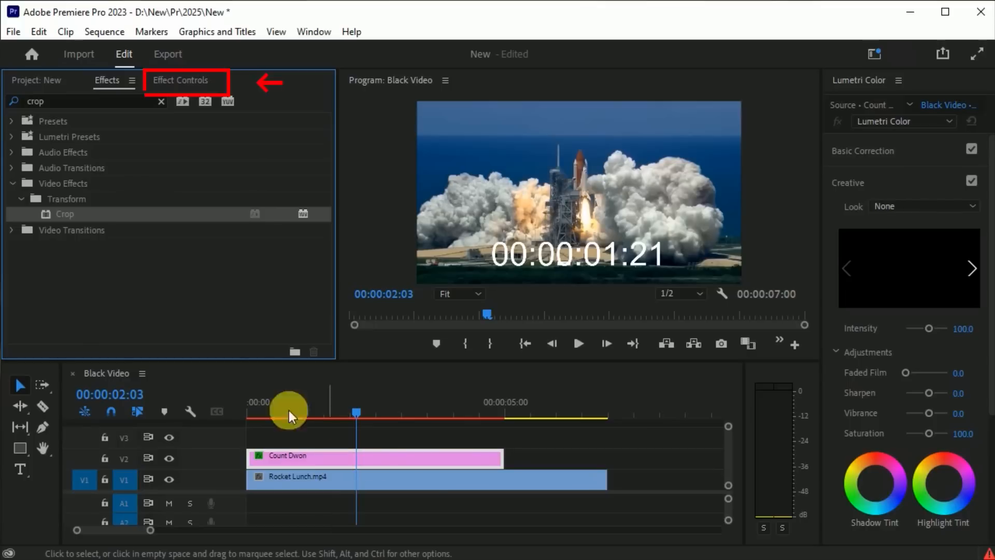
Step: Crop the Count Dwon clip tightly around the last three timecode fields: left 36.8 %, right 23.9 %, top 77.8 %
click(173, 79)
drag(322, 206, 322, 311)
click(42, 189)
drag(418, 195, 480, 195)
drag(697, 194, 664, 194)
click(465, 294)
click(460, 328)
drag(588, 151, 602, 236)
click(462, 294)
click(463, 308)
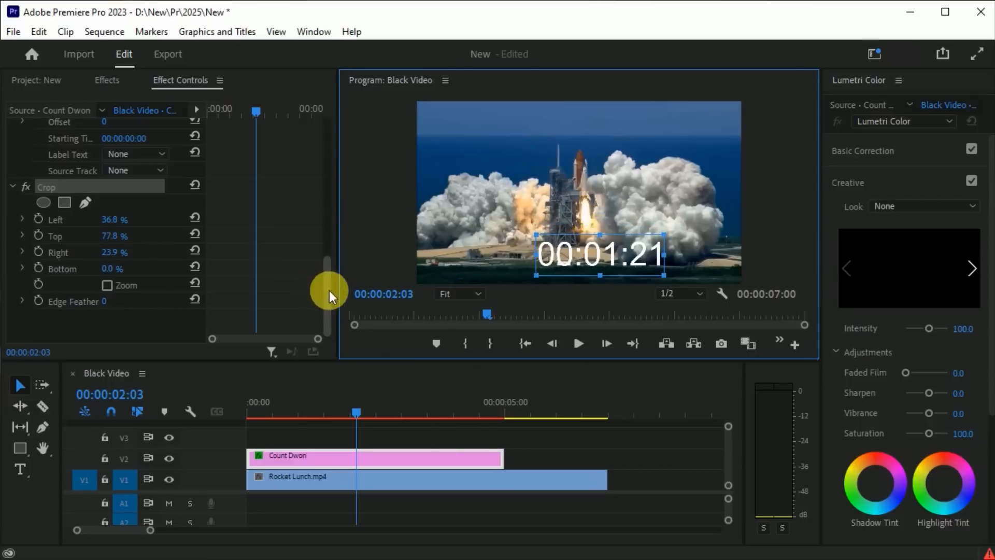
Step: Reposition the cropped timer to 858, 481 in the Count Dwon clip's motion settings
drag(329, 291, 329, 156)
drag(112, 160, 59, 161)
drag(151, 160, 146, 161)
drag(329, 198, 330, 325)
Step: Play the sequence from 00:00:00:00 to check the cropped timer, stopping after a few seconds
drag(356, 412, 228, 413)
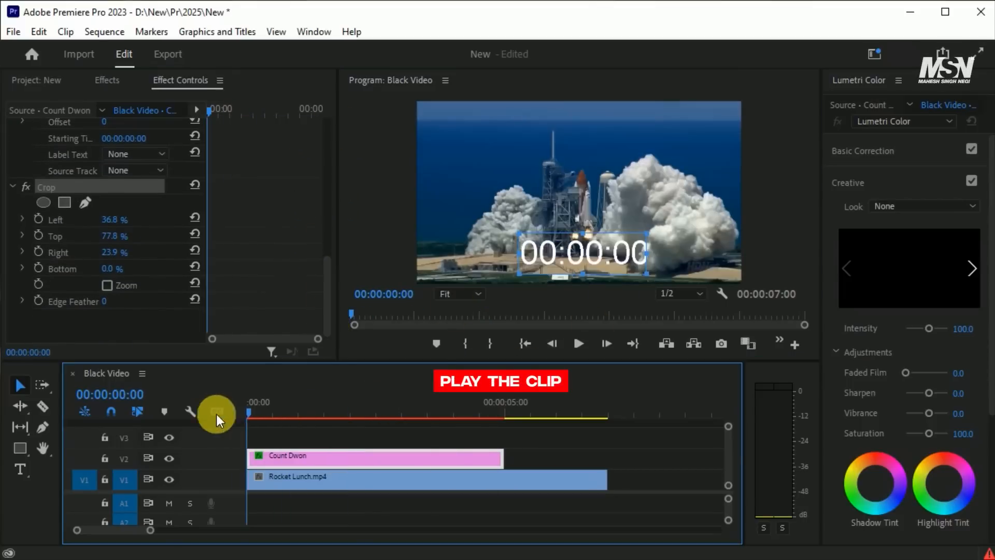
key(space)
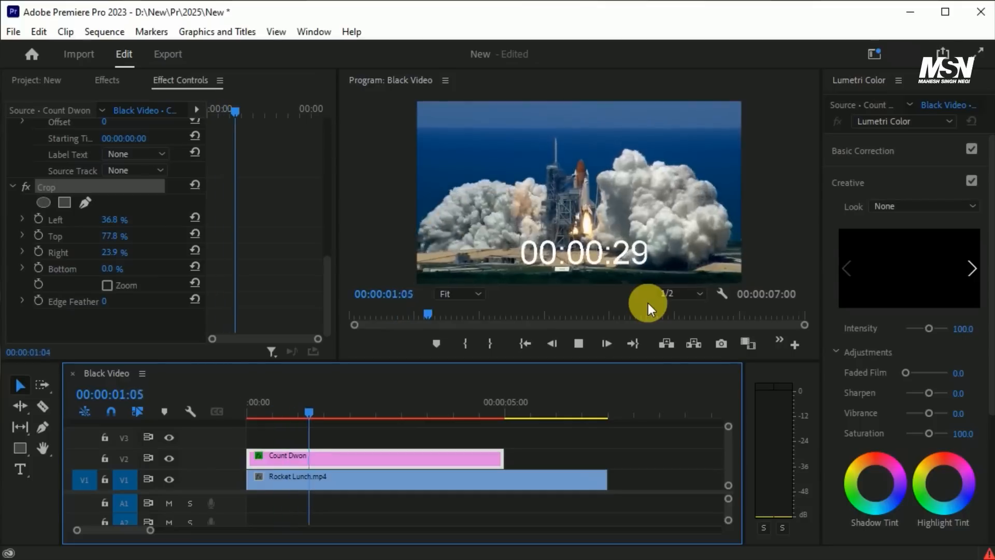
key(space)
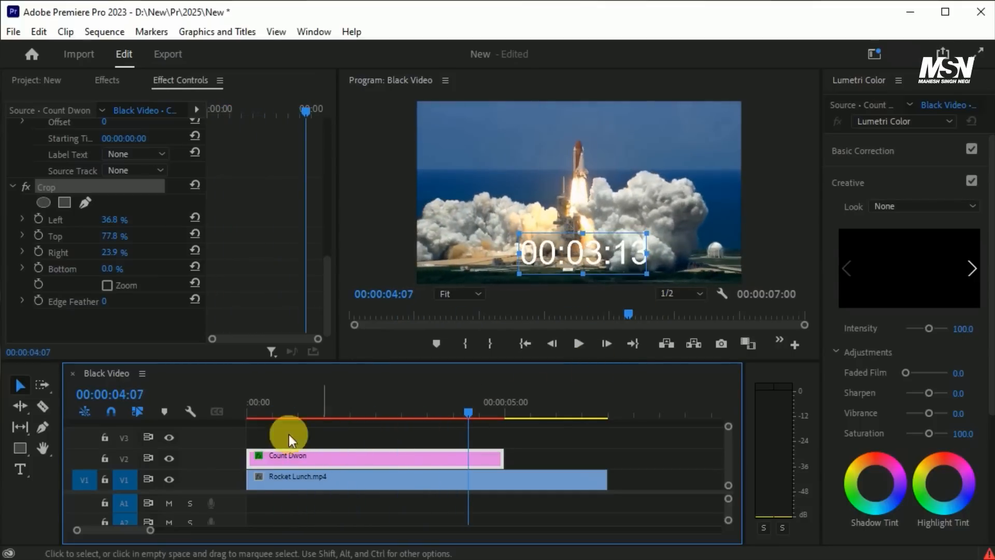
Step: Move the playhead to 00:00:03:00 and trim the end of the Count Dwon clip to it
click(129, 404)
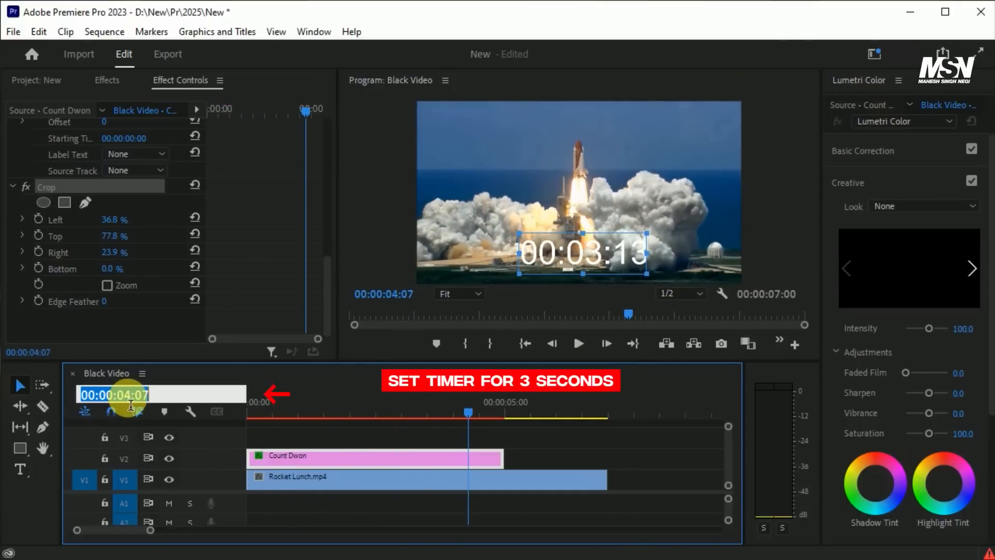
key(BackSpace)
text(3)
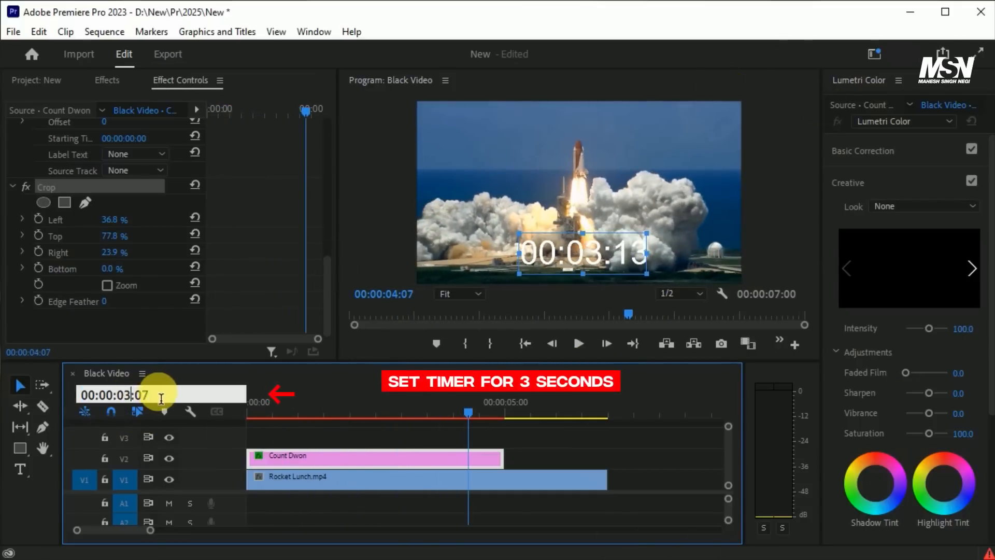
click(161, 399)
key(BackSpace)
text(0)
key(Return)
drag(503, 460, 396, 460)
Step: Scrub back through the trimmed timer to check which way it counts
click(396, 409)
drag(396, 409, 332, 421)
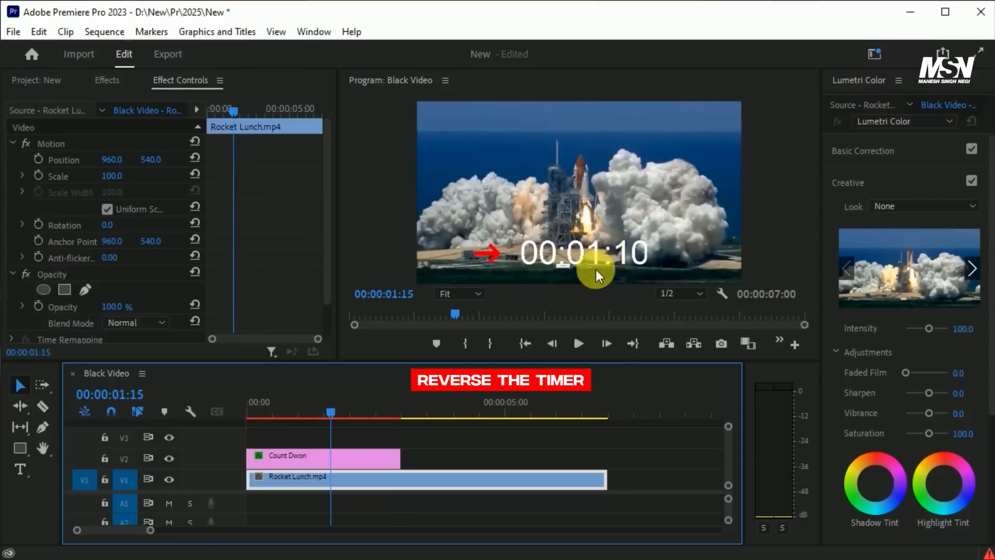
drag(334, 419, 328, 413)
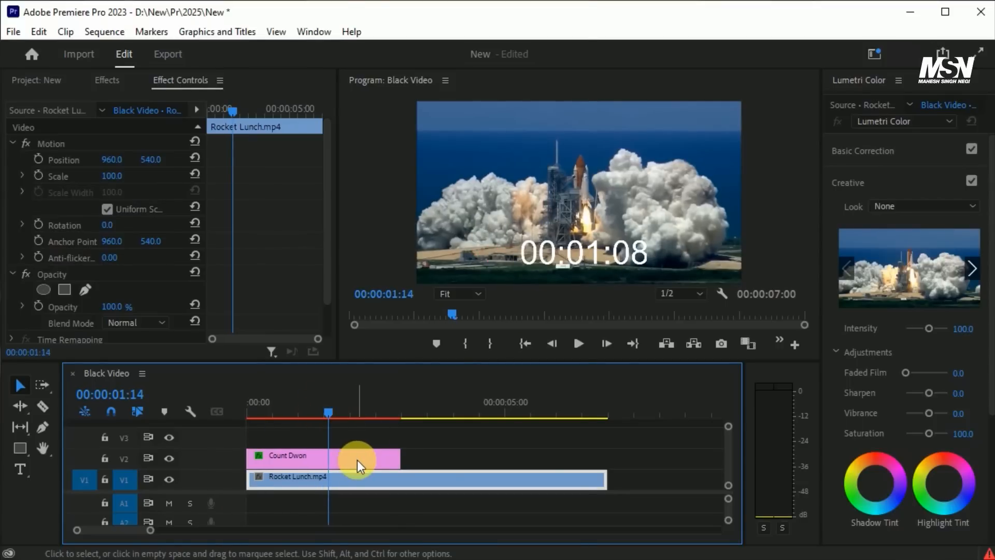
Step: Nest the Count Dwon clip on V2 into a sequence named "Count Dwon"
right_click(357, 460)
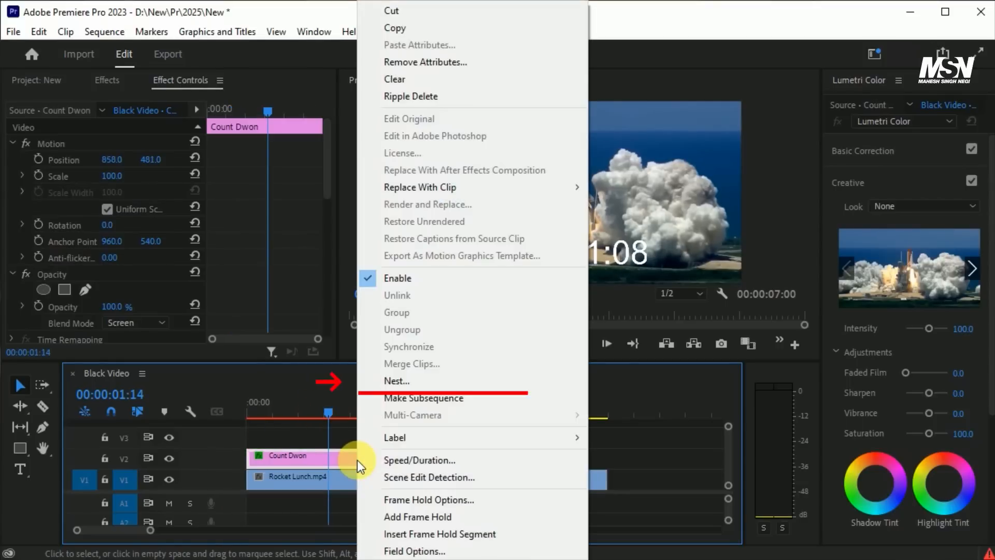
click(430, 383)
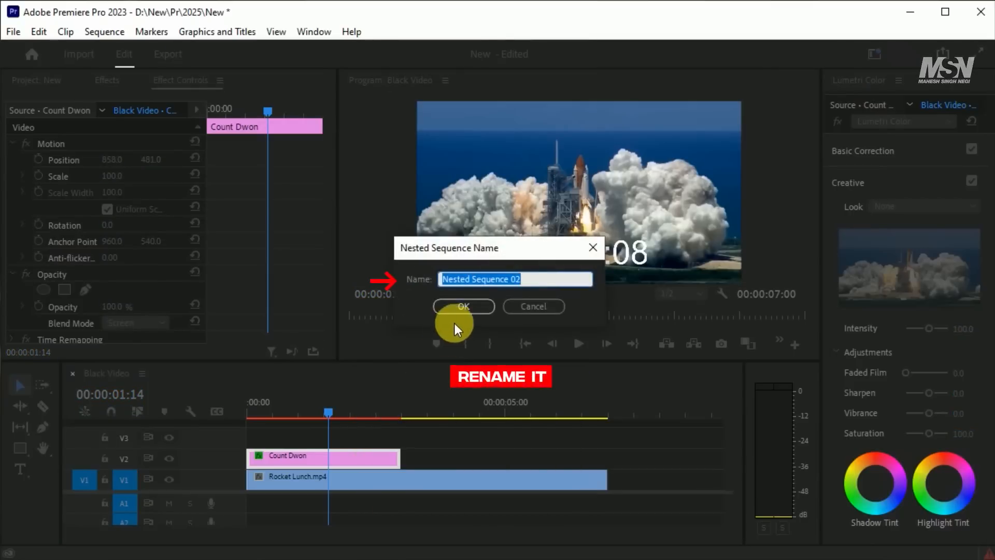
text(Count Dwon)
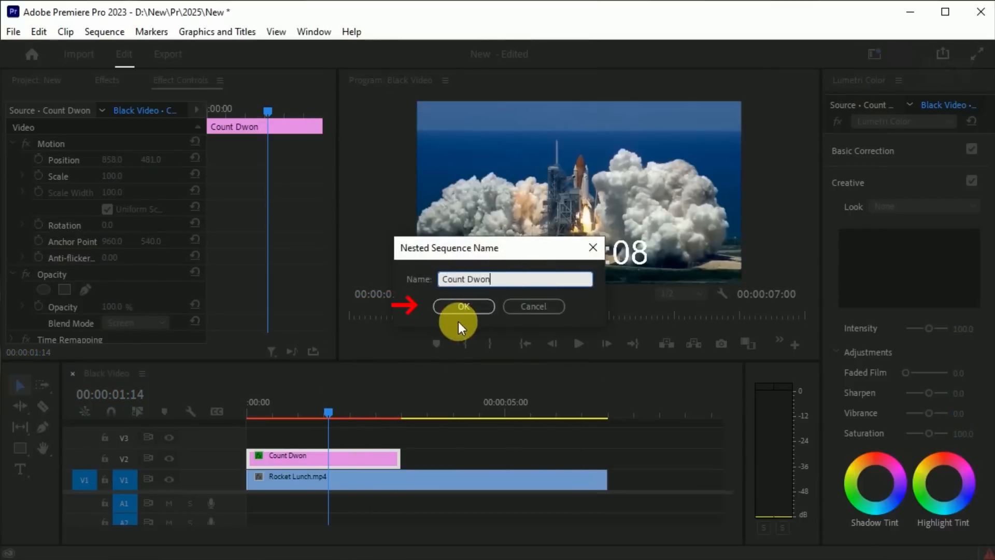
click(465, 307)
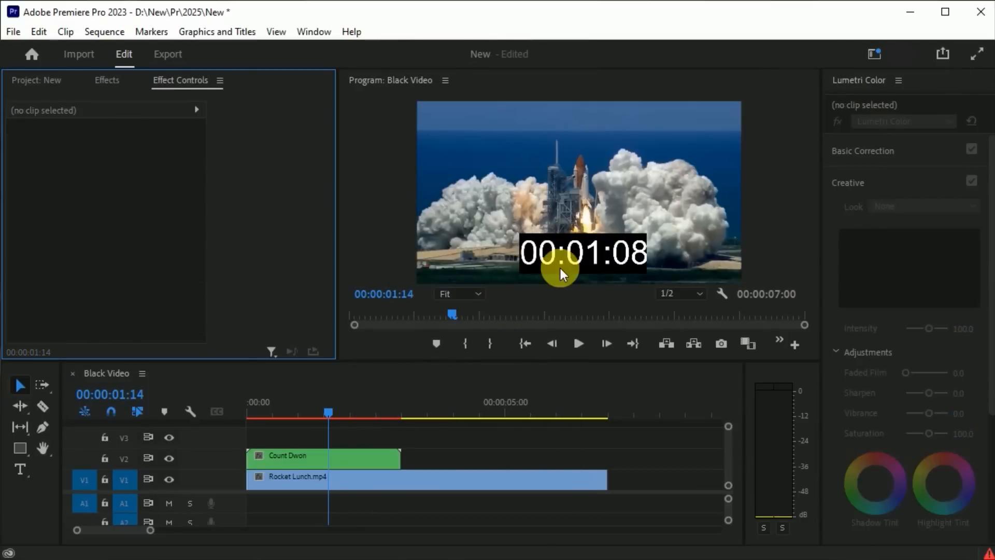
Step: Set the blend mode of the nested Count Dwon clip on V2 to Screen
click(351, 455)
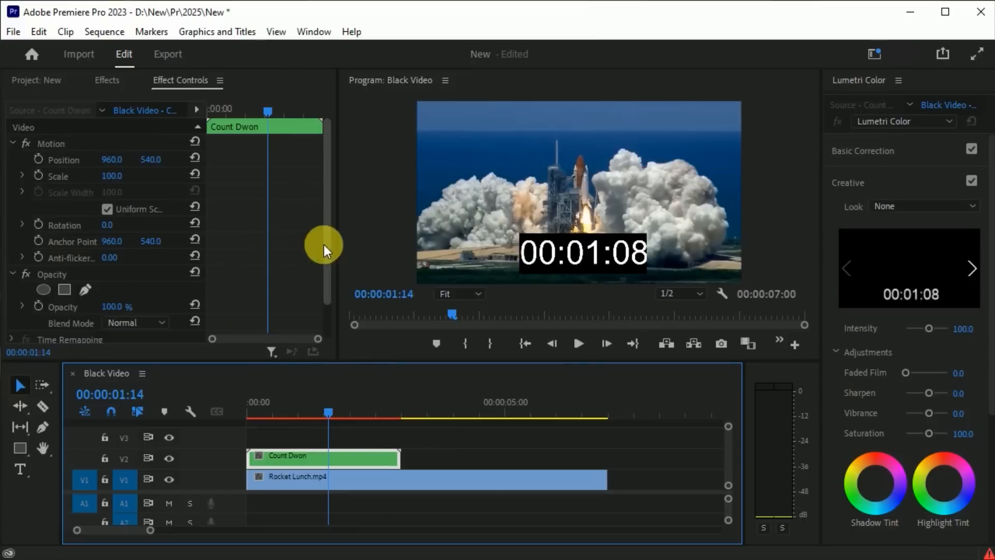
scroll(324, 244, down, 2)
click(158, 287)
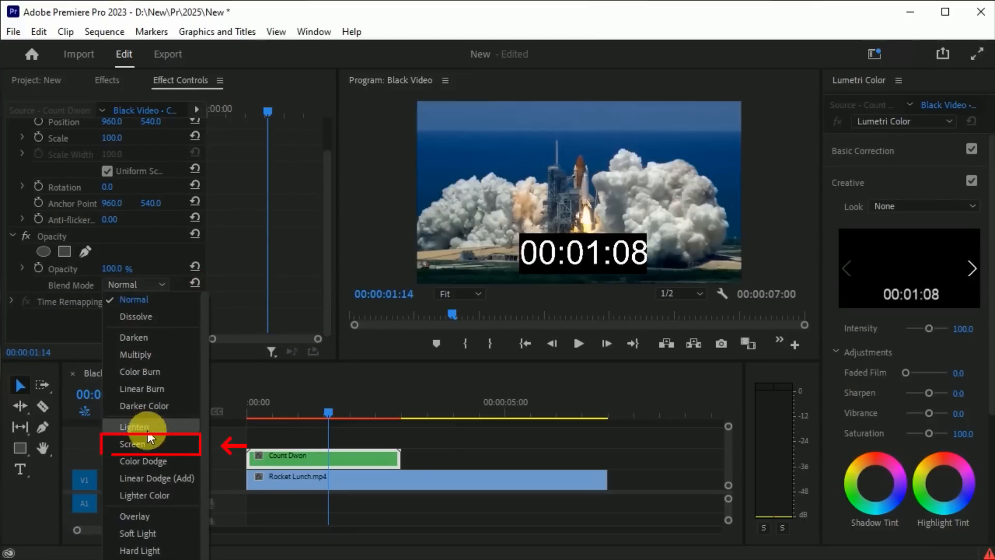
click(146, 443)
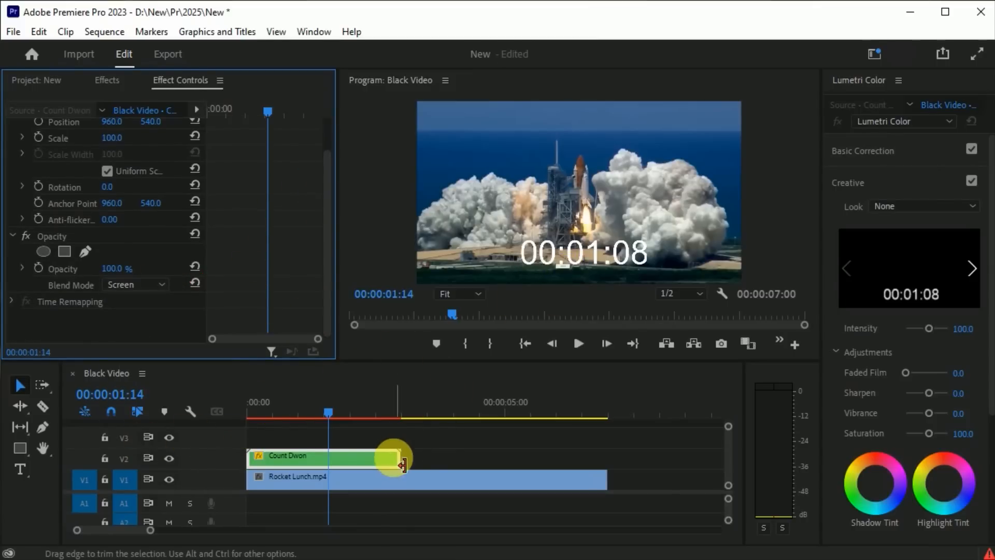
Step: Reverse the speed of the Count Dwon clip on V2
right_click(352, 457)
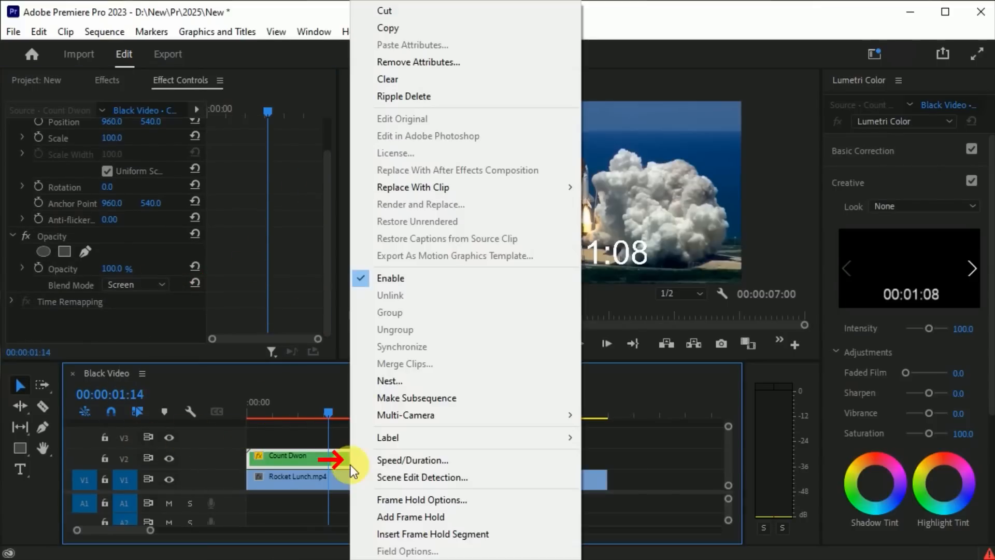
click(459, 463)
click(430, 390)
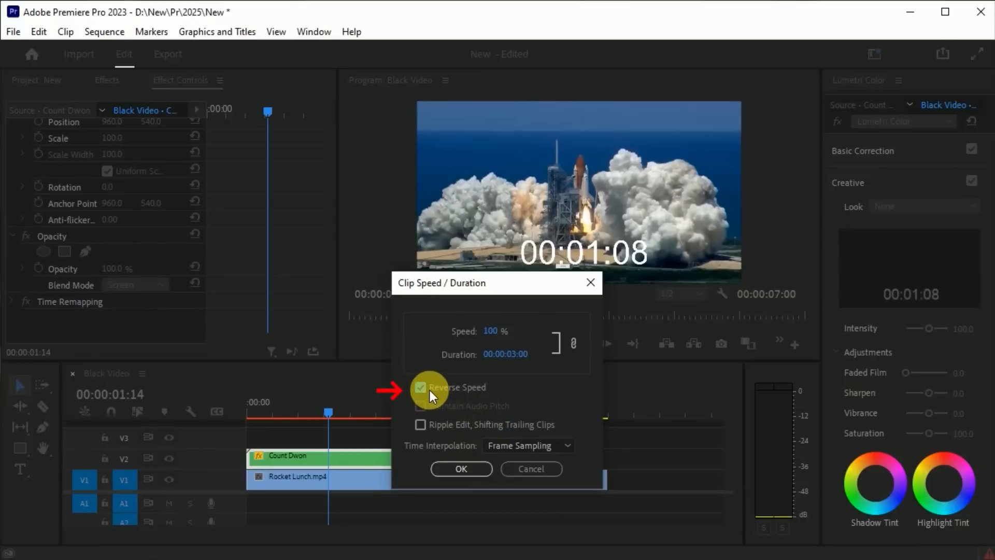
click(465, 465)
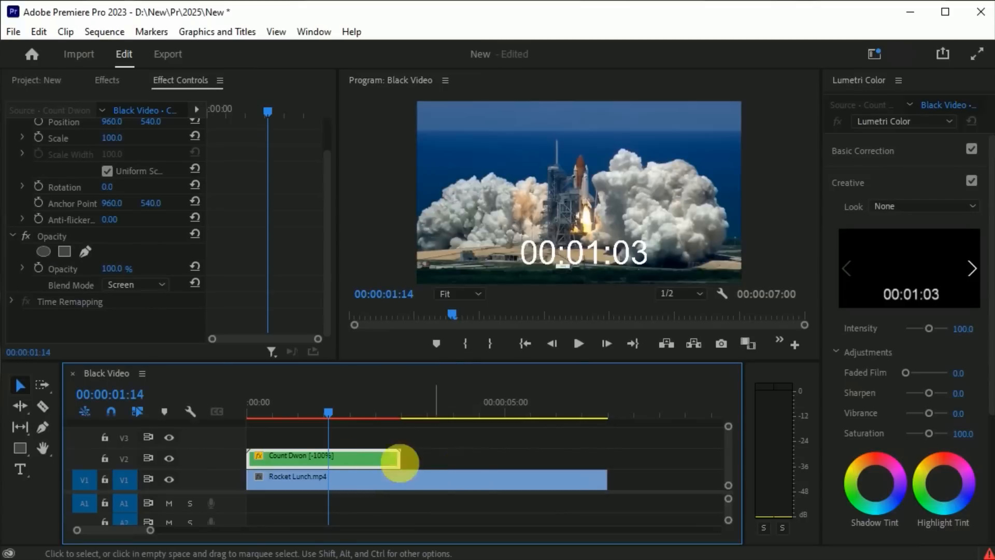
Step: Play the sequence from its start past the end of the Count Dwon clip to check the reversed timer
drag(306, 419, 225, 427)
key(space)
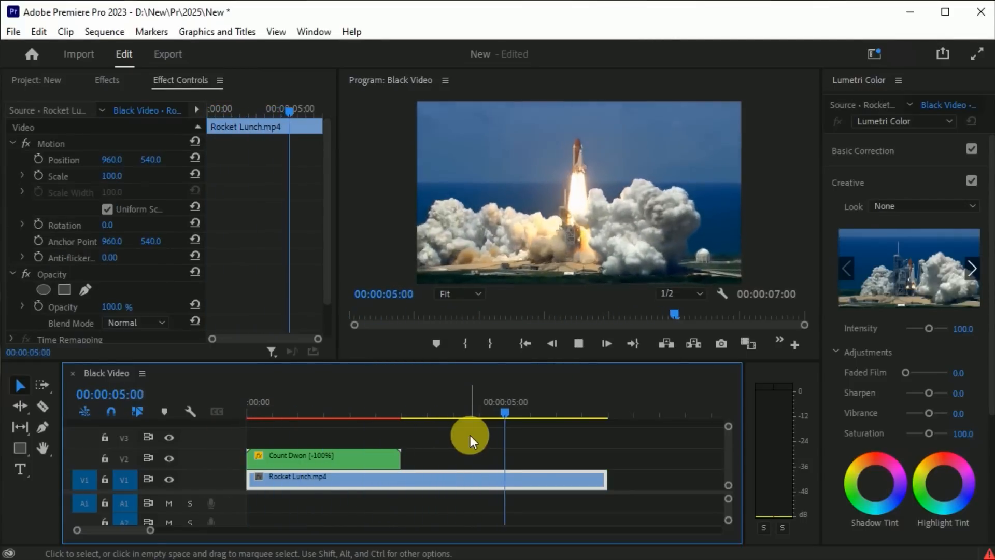
key(space)
Step: Add the text "Launch" just above the timer with the playhead at 00:00:02:21
mouse_move(531, 415)
mouse_down()
mouse_move(412, 433)
mouse_move(396, 410)
mouse_up()
click(21, 470)
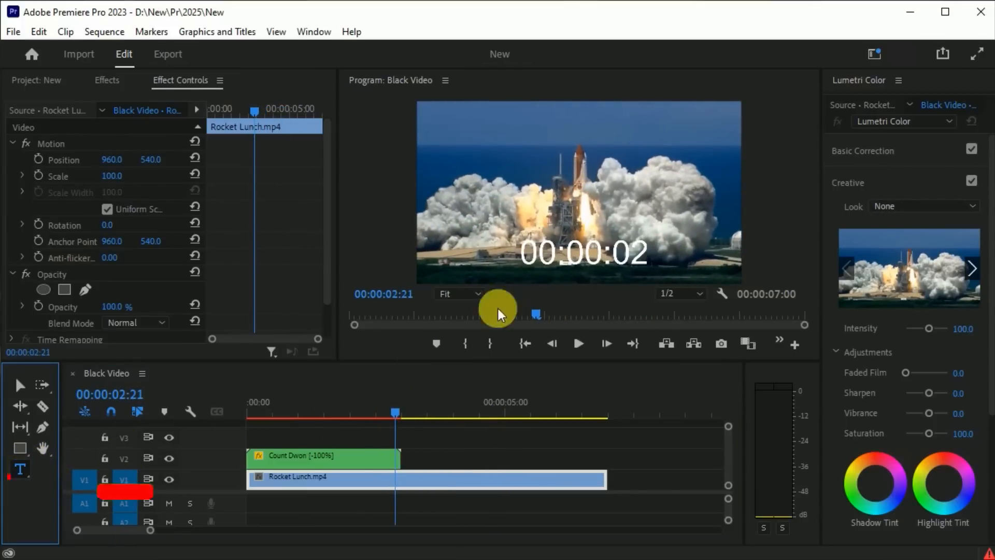
click(530, 213)
text(Launch)
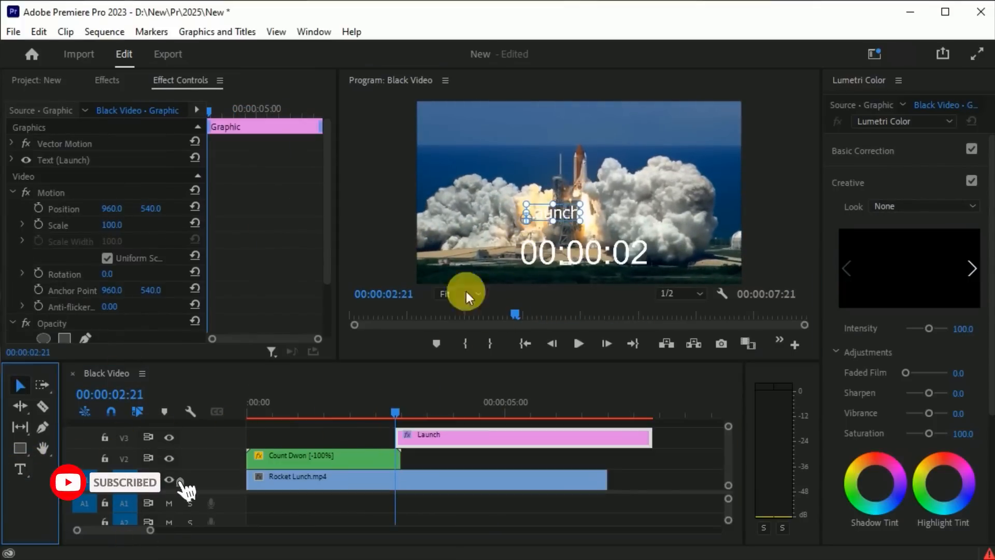
click(20, 385)
drag(608, 209, 601, 220)
Step: Change the font of the Launch text to Space Age
click(12, 160)
click(138, 212)
text(space)
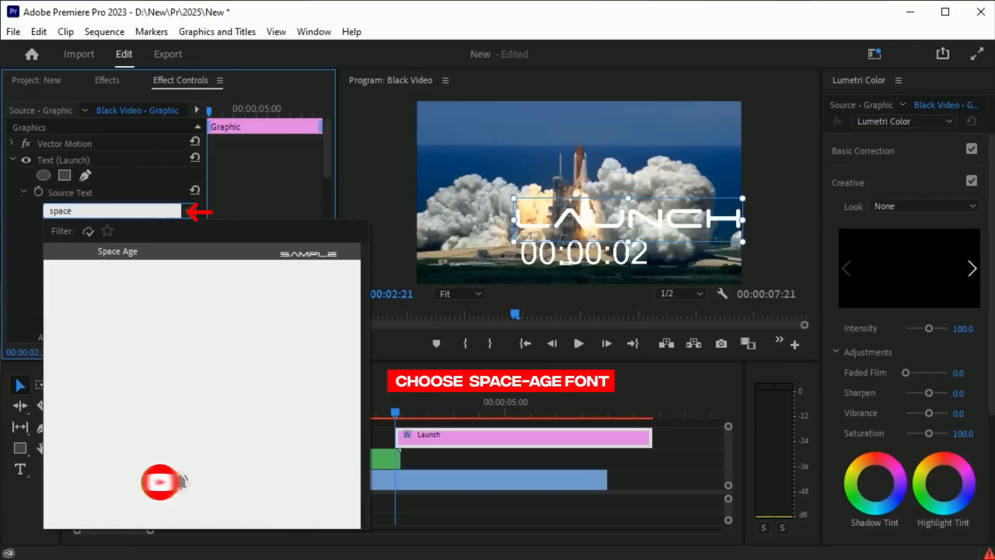
click(171, 252)
Step: Center the Launch text low over the rocket and raise the timer in the frame to the same height
drag(626, 218, 613, 227)
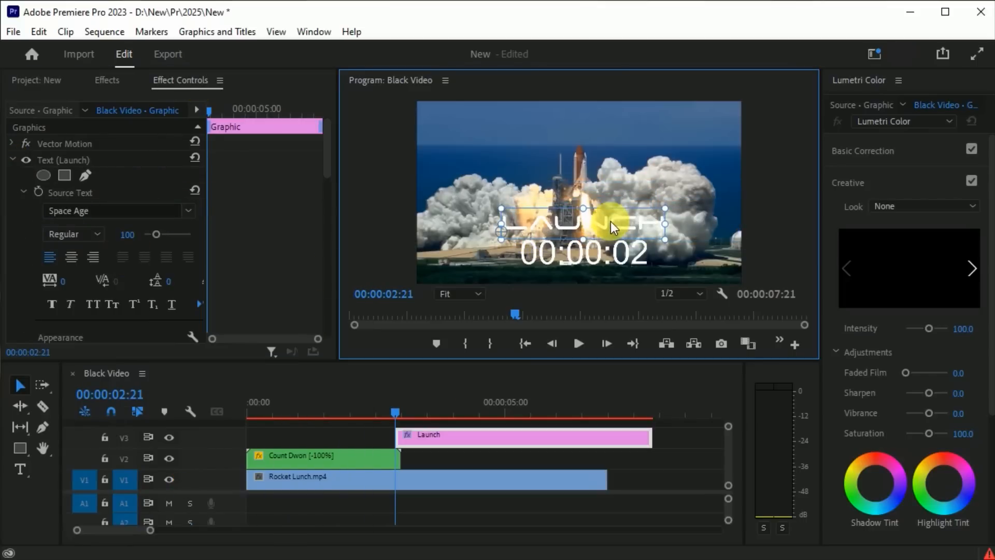
click(340, 463)
drag(584, 251, 584, 224)
Step: Trim the Launch clip's end to about 4.5 seconds and place it directly after Count Dwon, with both clips on V3
drag(435, 438, 434, 460)
drag(395, 412, 425, 413)
drag(671, 467, 470, 457)
click(371, 466)
drag(372, 469, 371, 436)
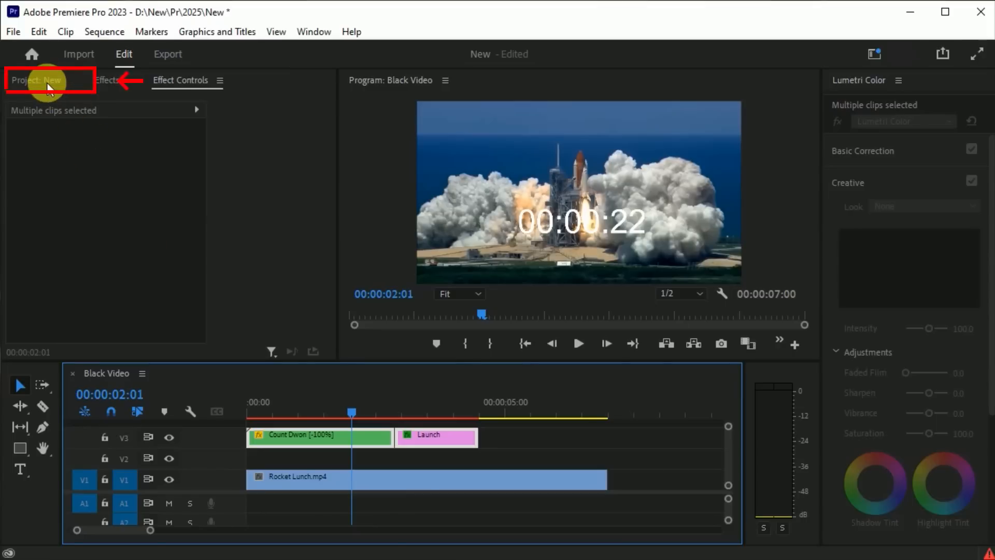
Step: Create a black 1920 x 1080 color matte at 24.00 fps named "Color Matte"
click(47, 82)
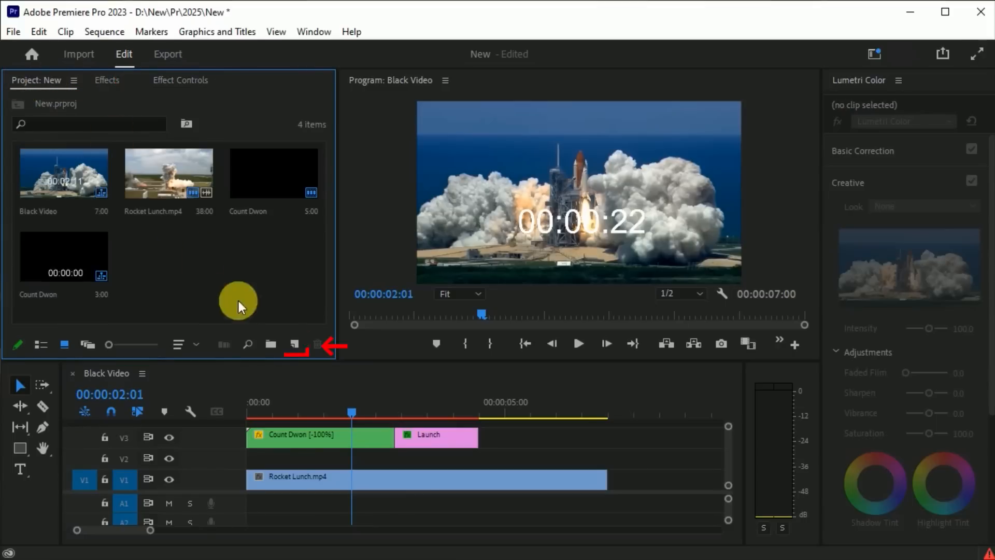
click(293, 344)
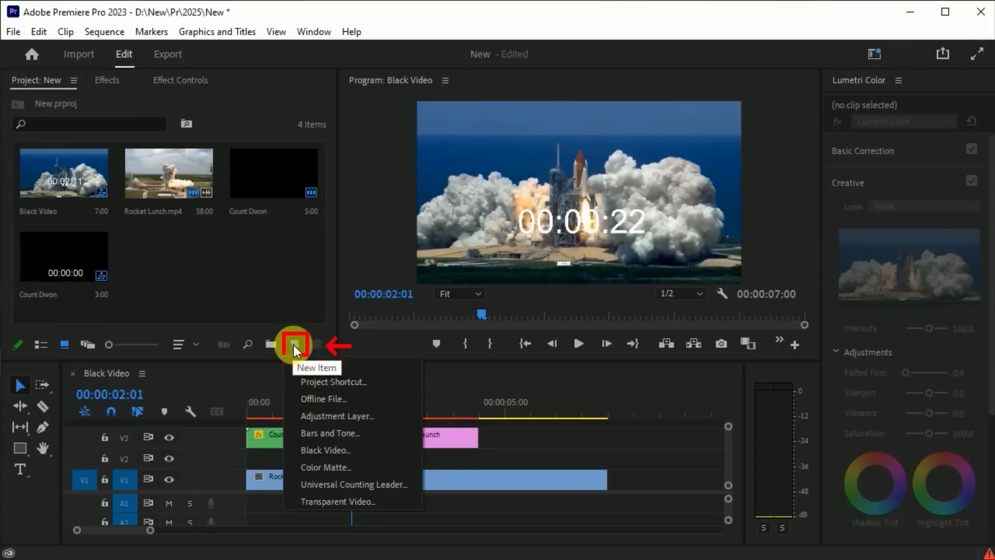
click(356, 467)
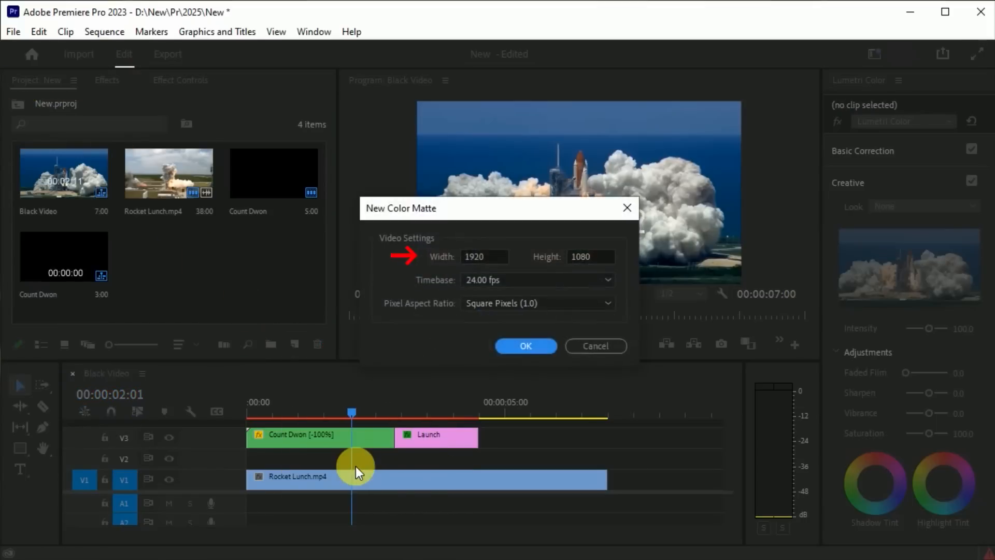
click(533, 354)
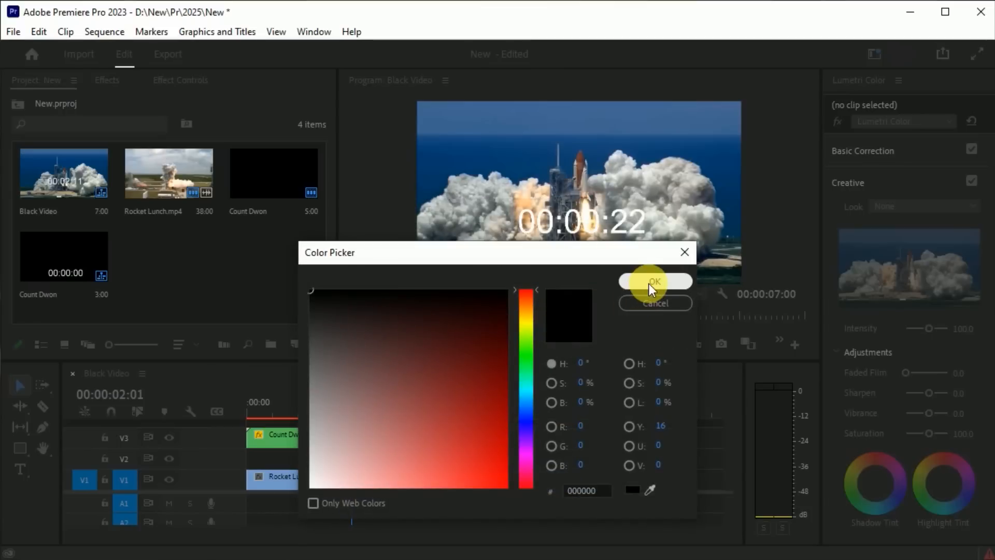
click(649, 284)
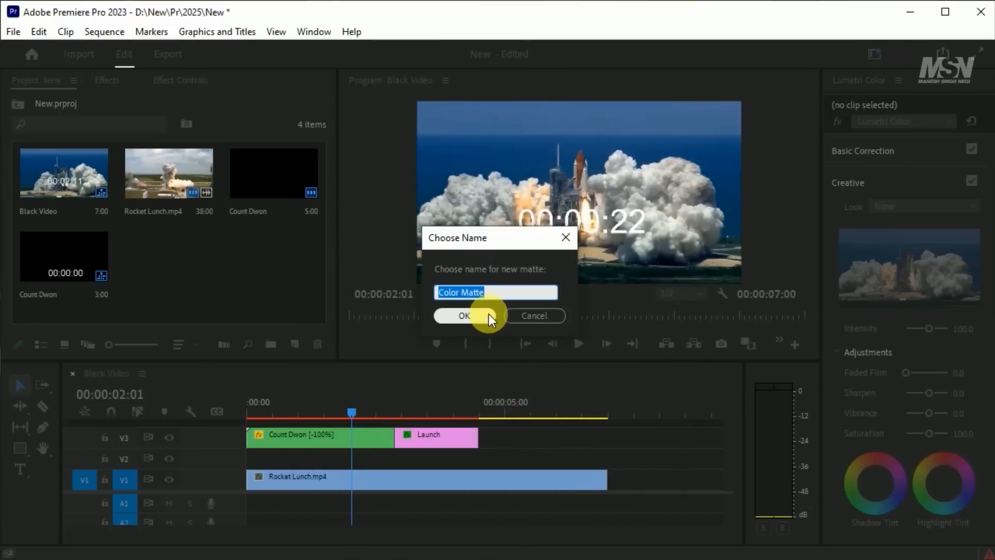
click(465, 315)
Step: Place Color Matte on V2 from the sequence start and trim its end to match the Launch clip
drag(163, 254, 241, 456)
drag(505, 459, 475, 464)
click(424, 456)
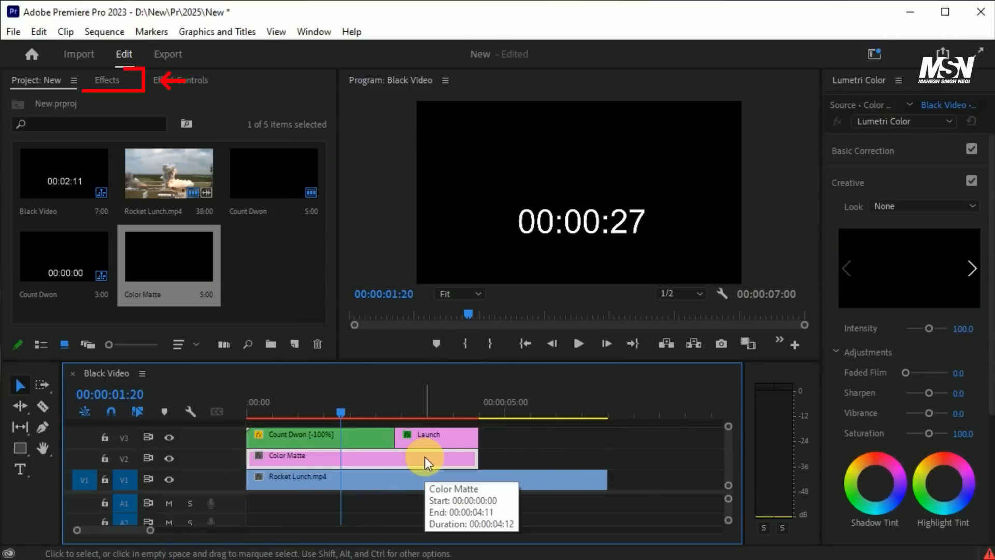
Step: Find the Ramp video effect and apply it to the Color Matte clip on V2
click(113, 81)
double_click(93, 106)
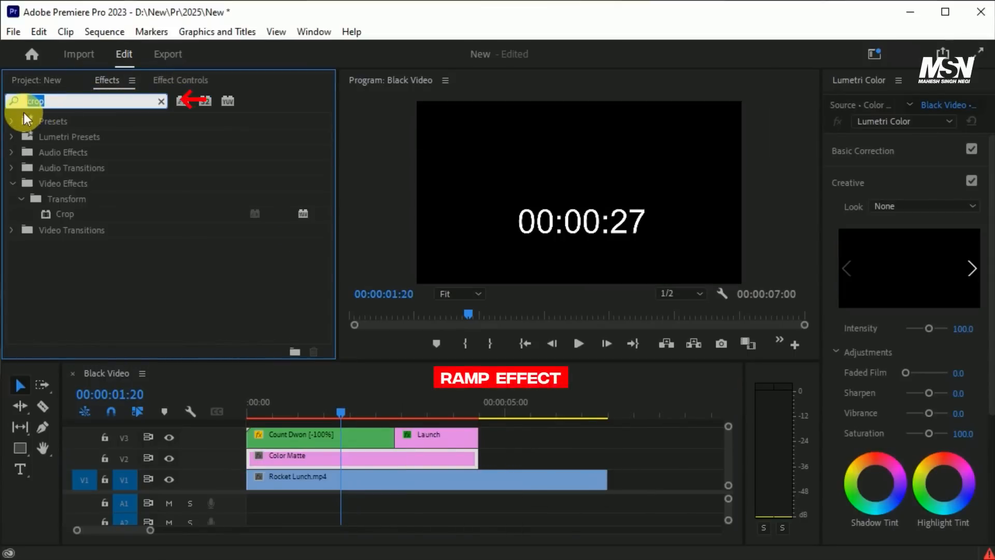
text(ramp)
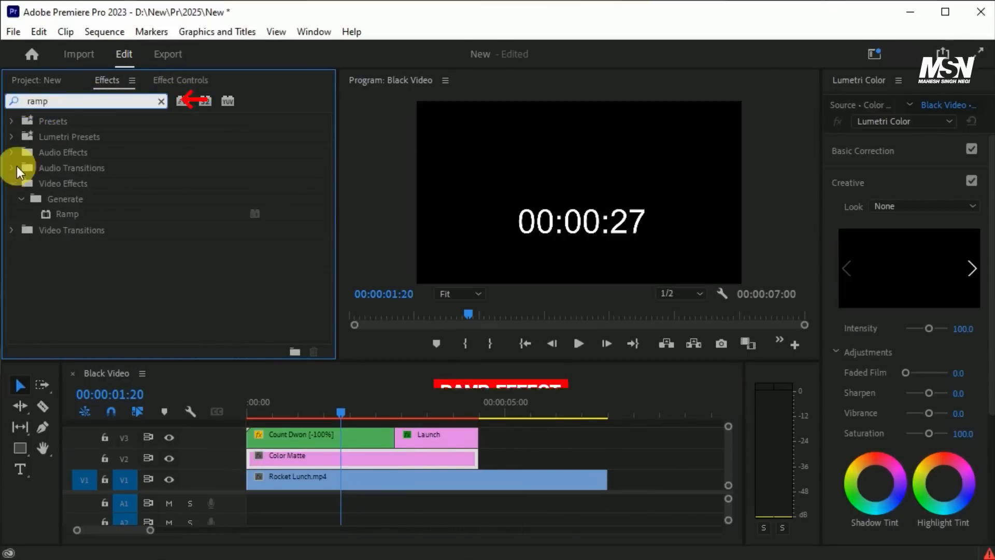
drag(52, 214, 318, 462)
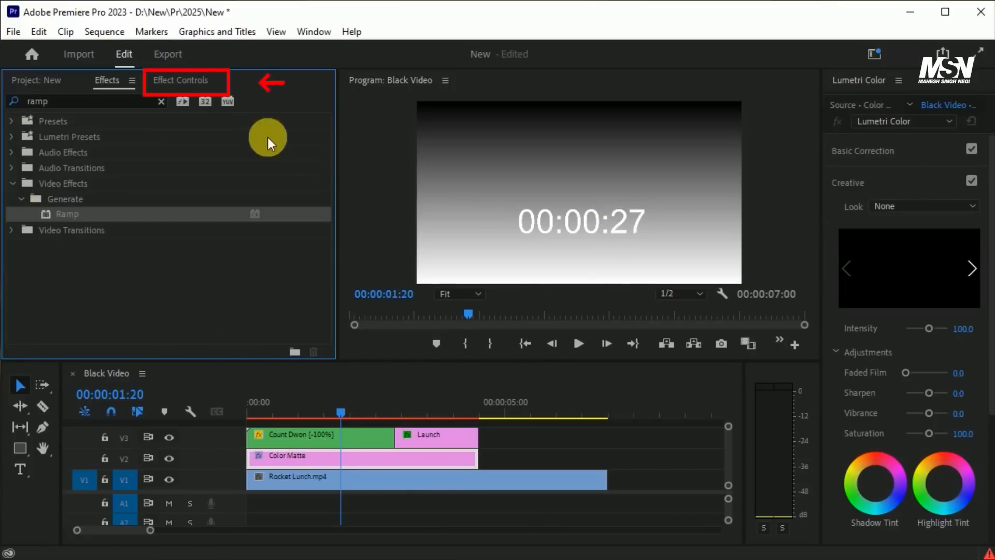
Step: Set the blend mode of the Color Matte clip to Multiply
click(192, 80)
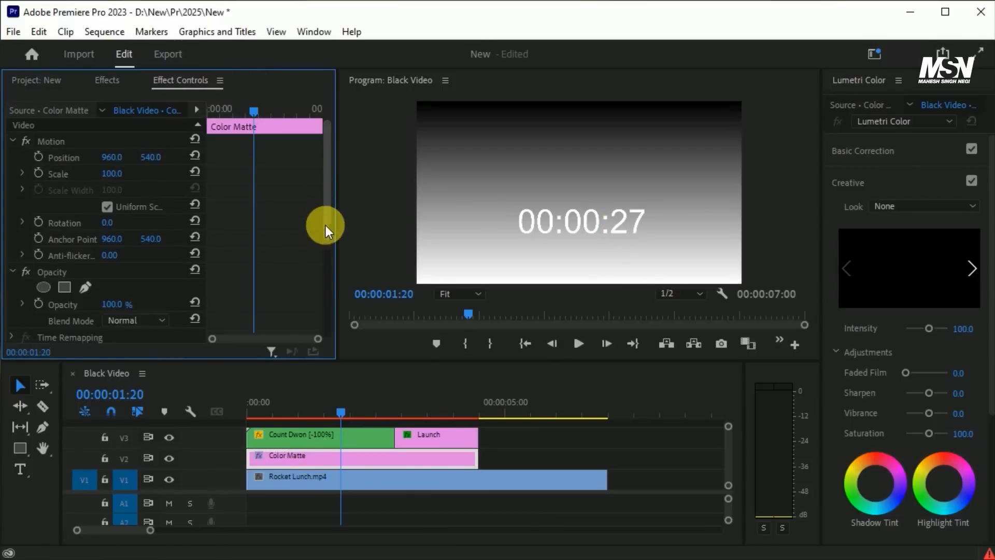
drag(325, 226, 325, 293)
scroll(313, 264, down, 2)
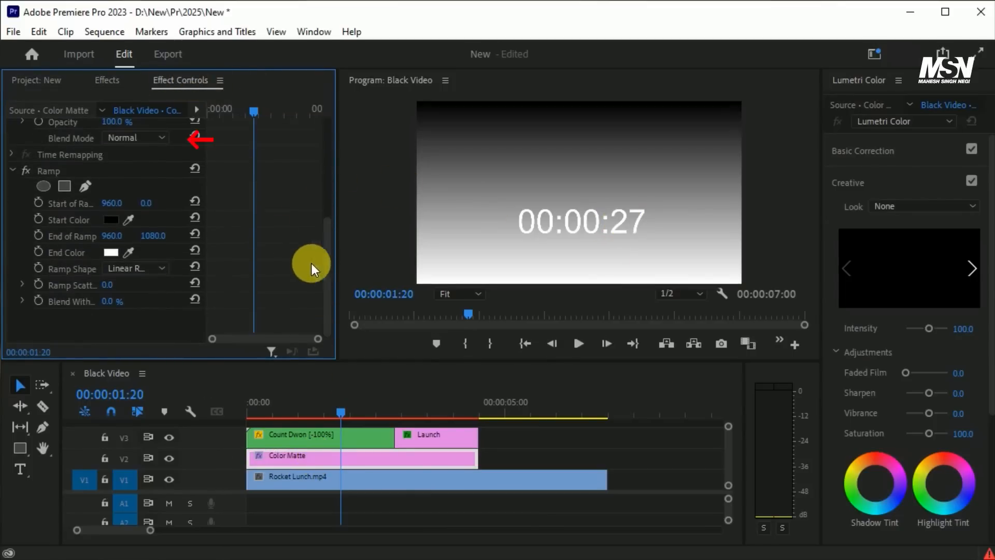
click(157, 136)
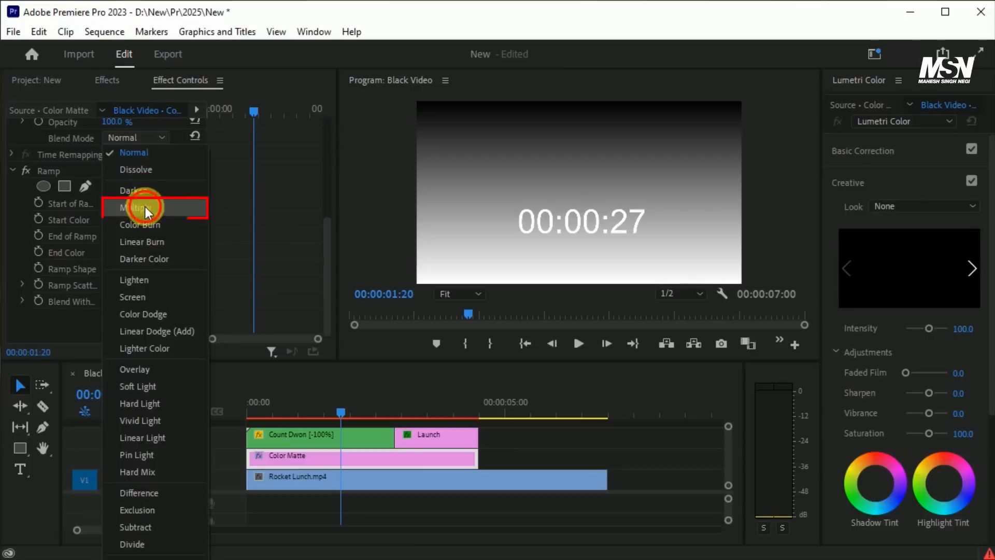
click(145, 207)
Step: Flip the Ramp gradient to darken the frame's lower edge, with its start at 940, 1110 and end at 948, 352
click(462, 293)
click(462, 311)
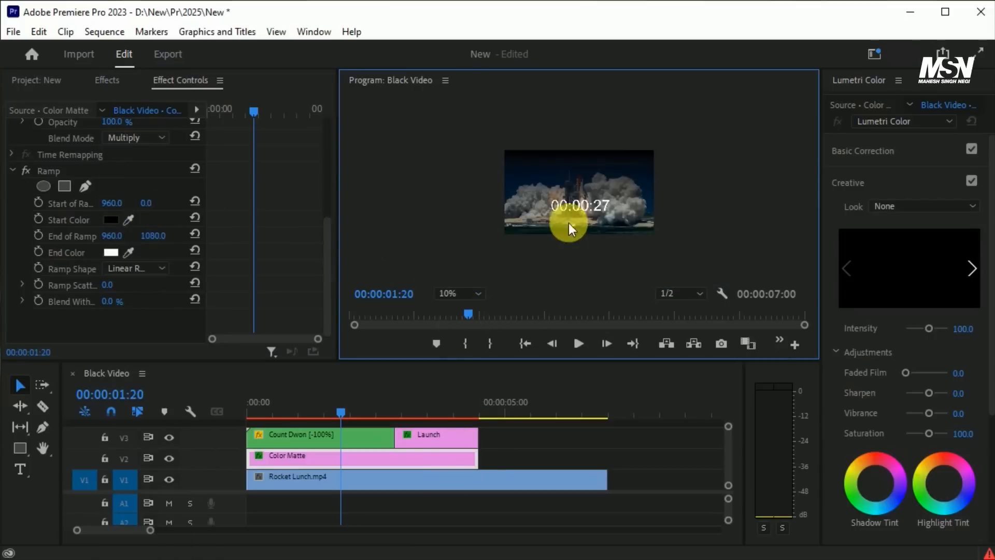
click(46, 171)
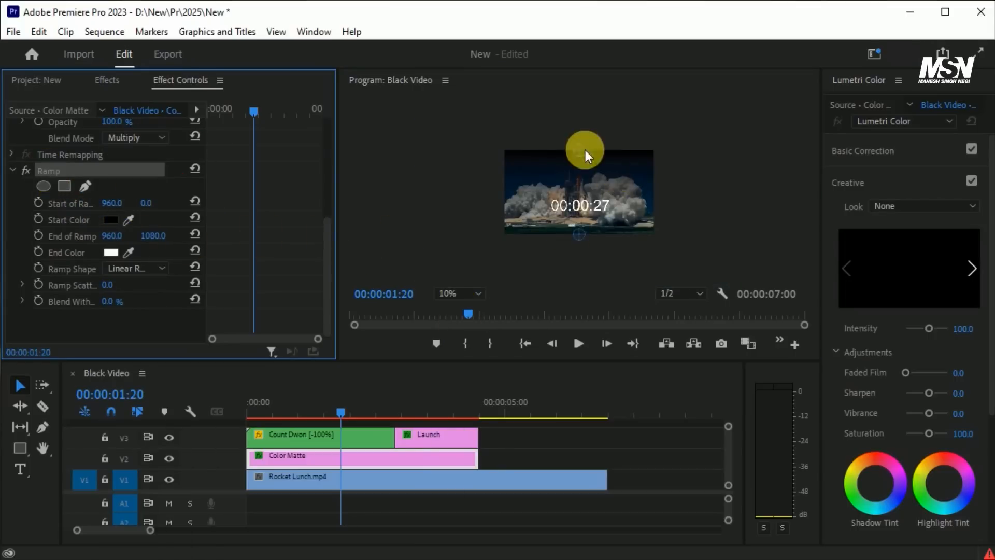
drag(582, 149, 581, 178)
drag(580, 252, 578, 236)
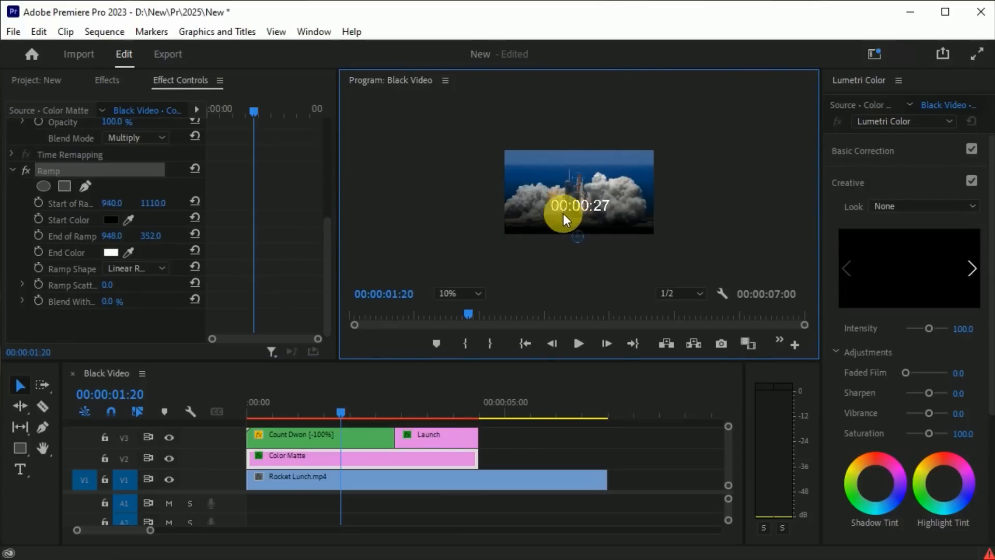
click(461, 293)
click(464, 304)
Step: Extend the ends of the Launch and Color Matte clips to about 5.8 seconds
drag(349, 403, 436, 413)
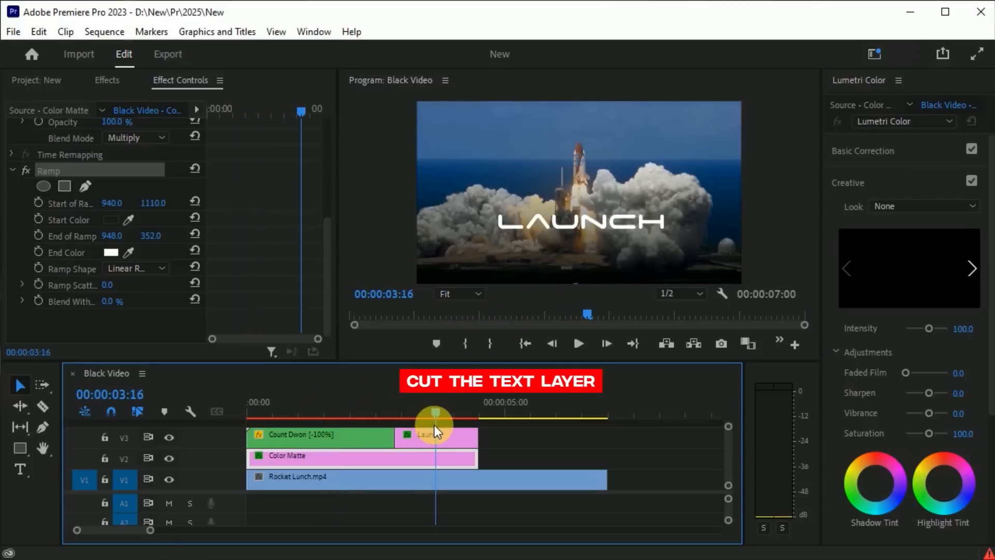
drag(477, 437, 545, 437)
drag(478, 464, 544, 464)
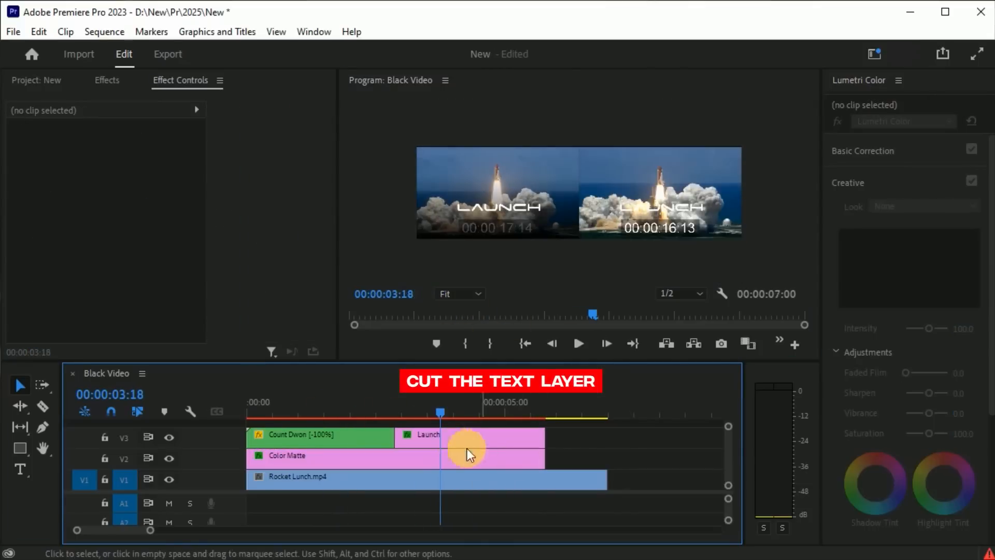
Step: Split the Launch clip on V3 with the Razor tool and delete short segments between the pieces to make the text blink
drag(440, 413, 432, 414)
click(459, 480)
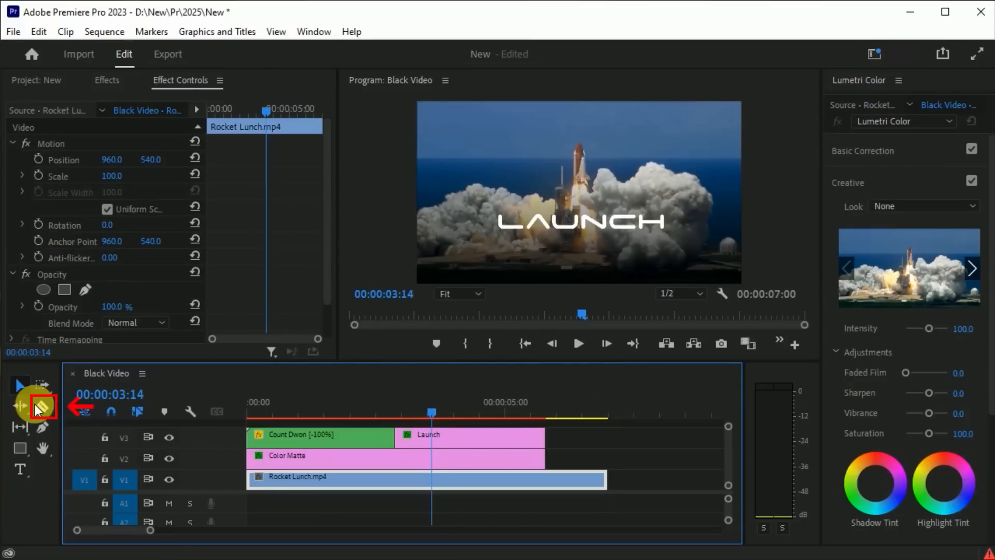
click(431, 441)
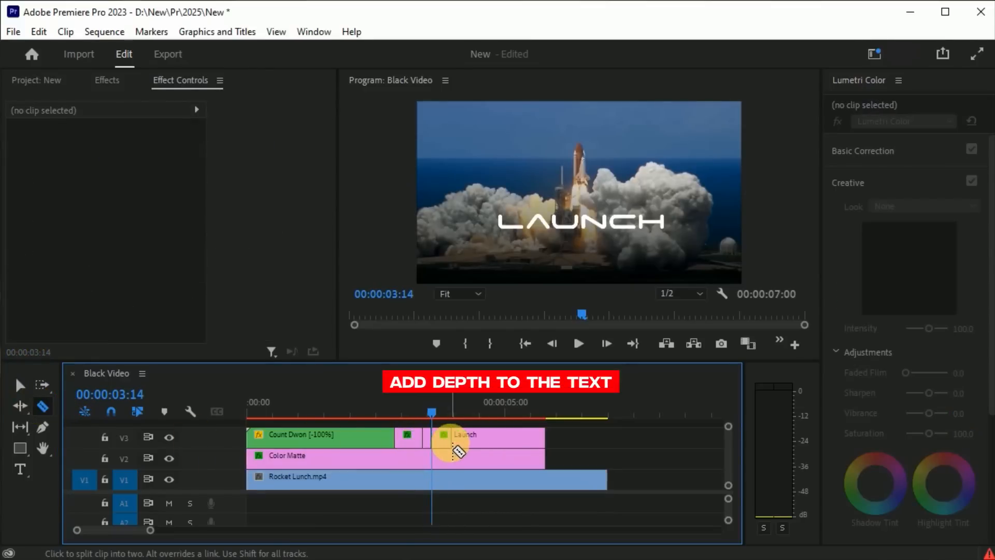
click(20, 385)
key(Delete)
click(527, 445)
key(Delete)
Step: Extend the Color Matte and last Launch piece to the end of Rocket Lunch.mp4, and render the sequence previews
drag(563, 461, 607, 464)
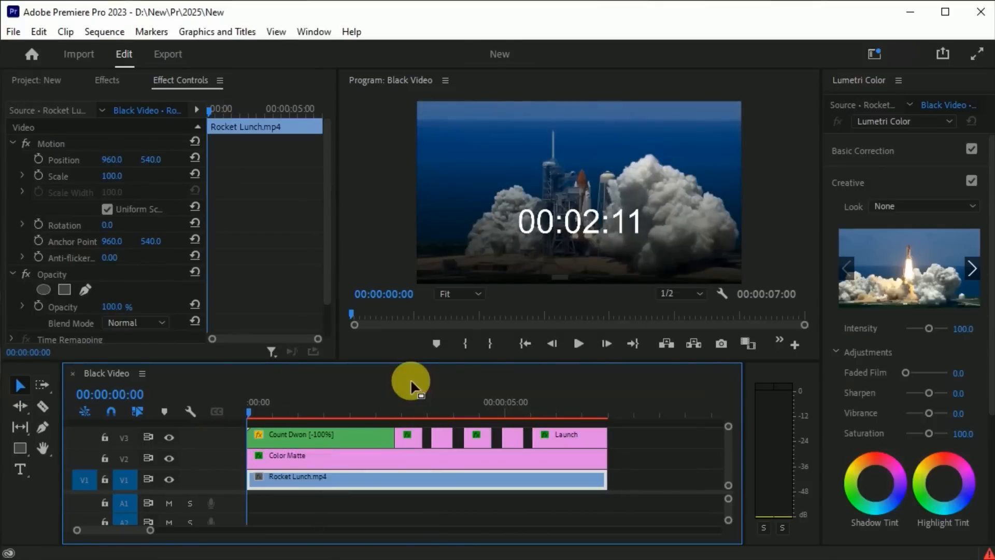
key(Return)
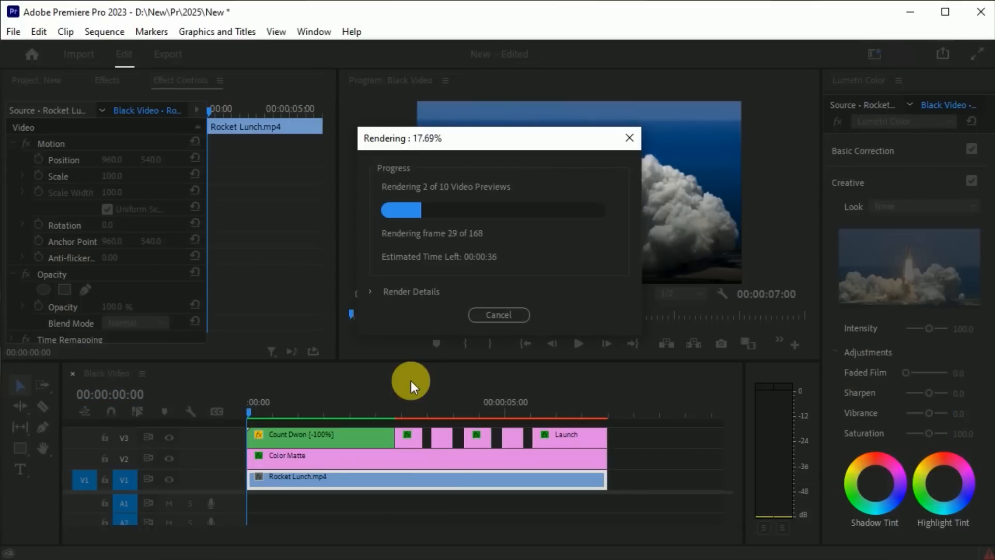